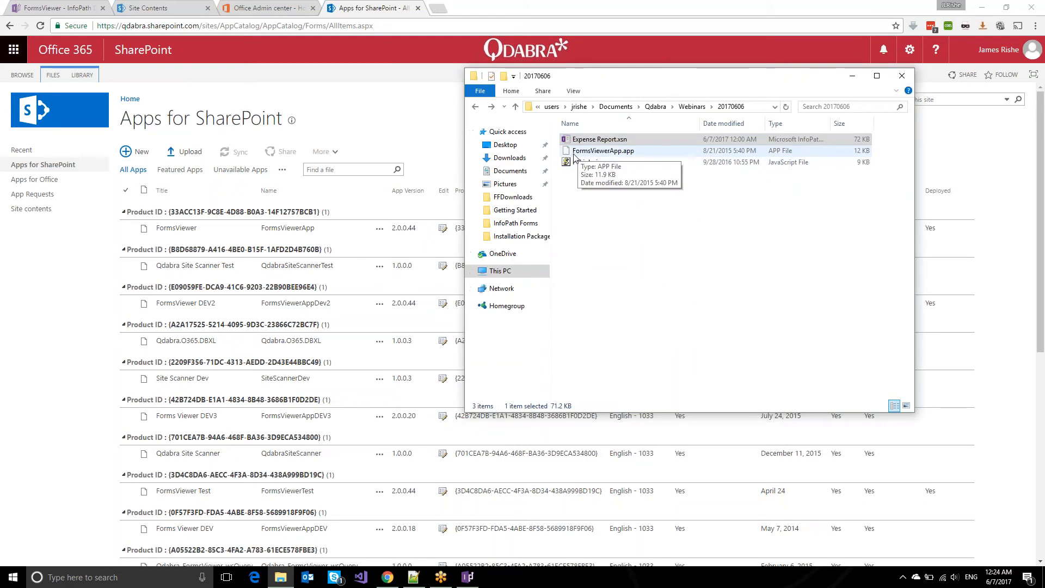
# Select FormsViewerApp.app, then highlight the deployed FormsViewer 2.0.0.44 entry in Apps for SharePoint.
pyautogui.click(604, 155)
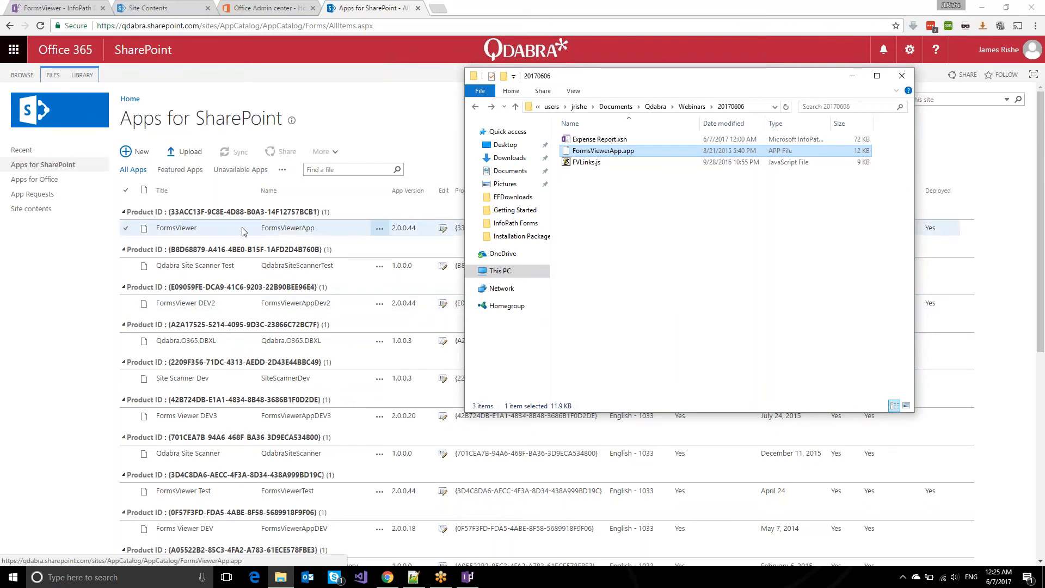
pyautogui.click(221, 229)
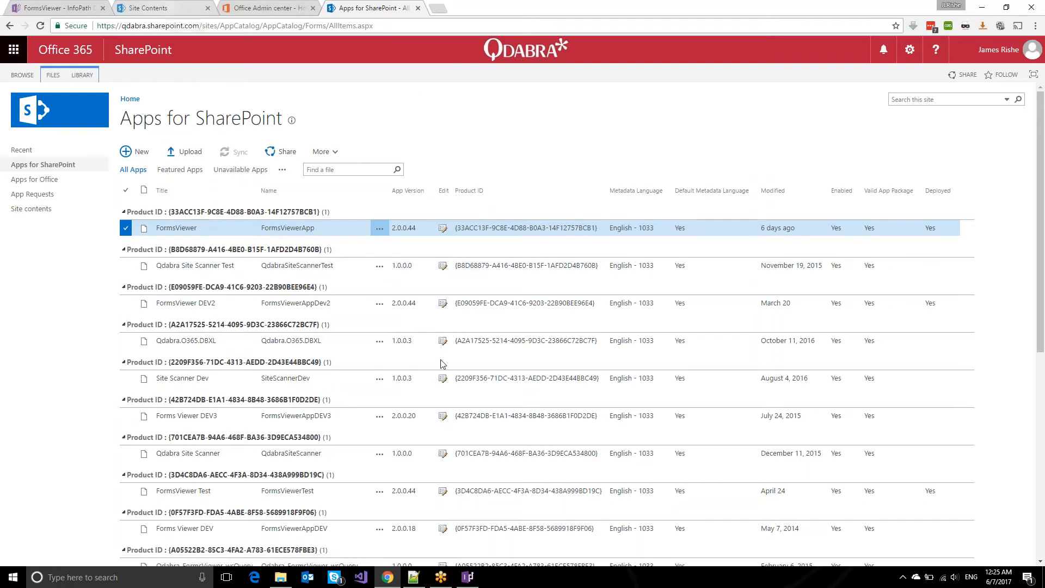
# Open the 20170605 site contents in classic SharePoint view and choose 'add an app'.
pyautogui.click(158, 8)
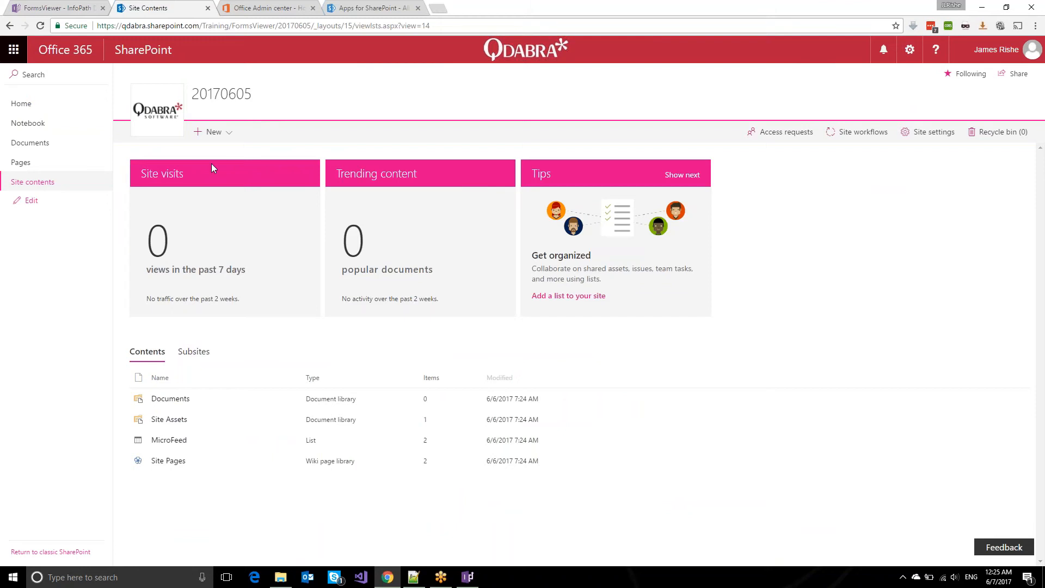
pyautogui.click(217, 136)
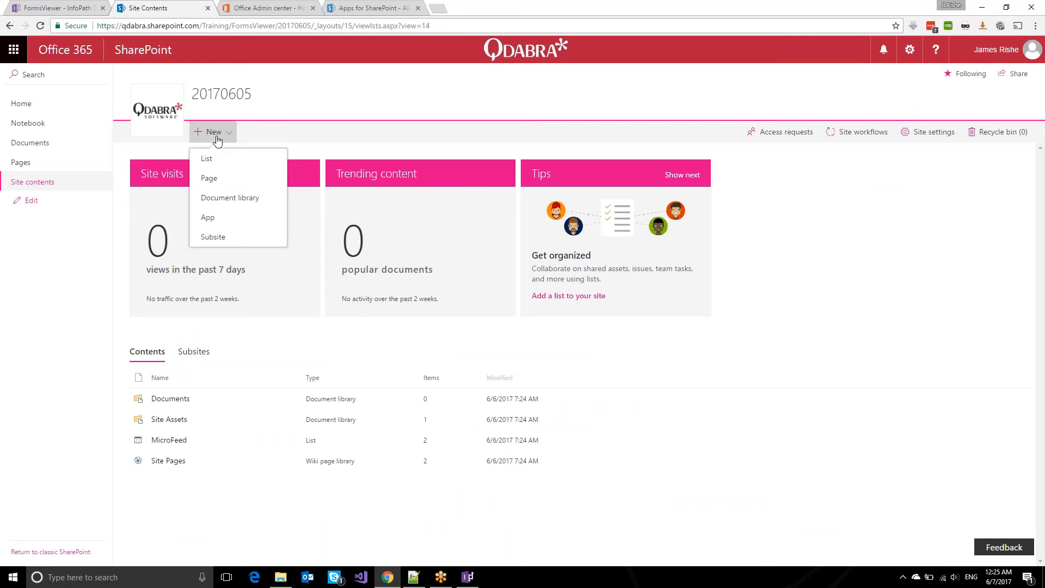
pyautogui.click(205, 219)
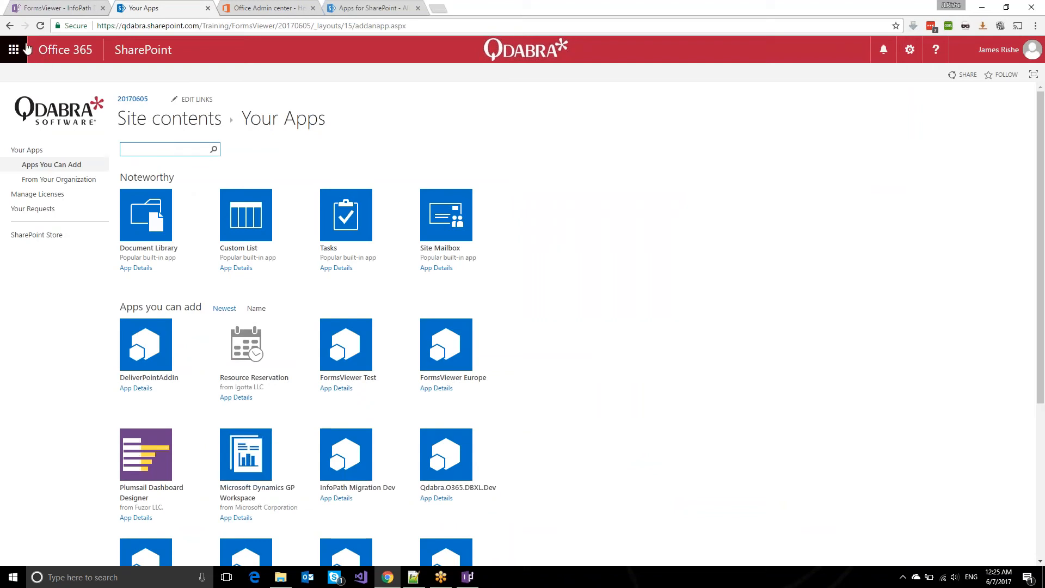
pyautogui.click(10, 25)
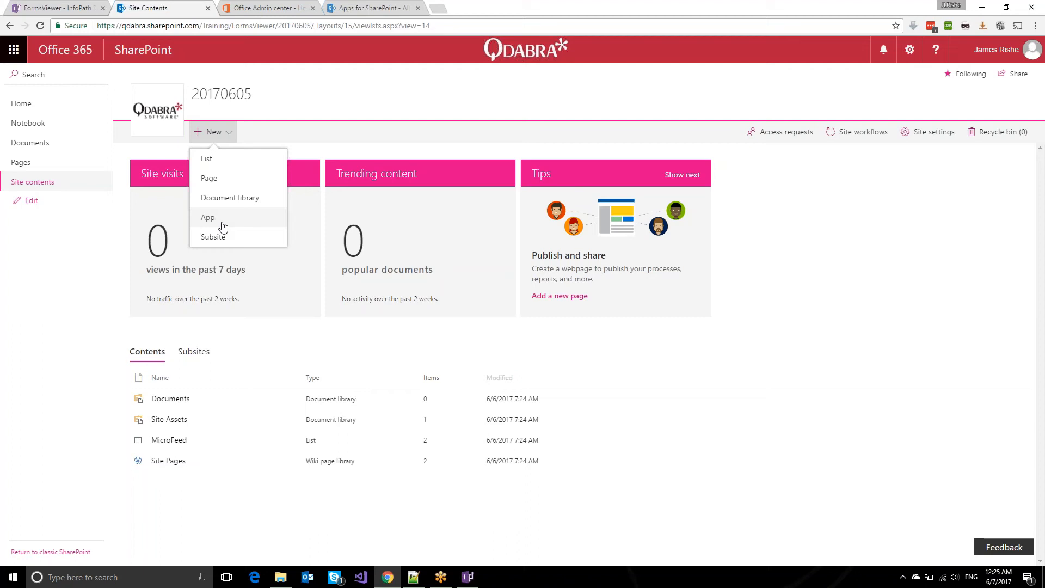
pyautogui.click(79, 551)
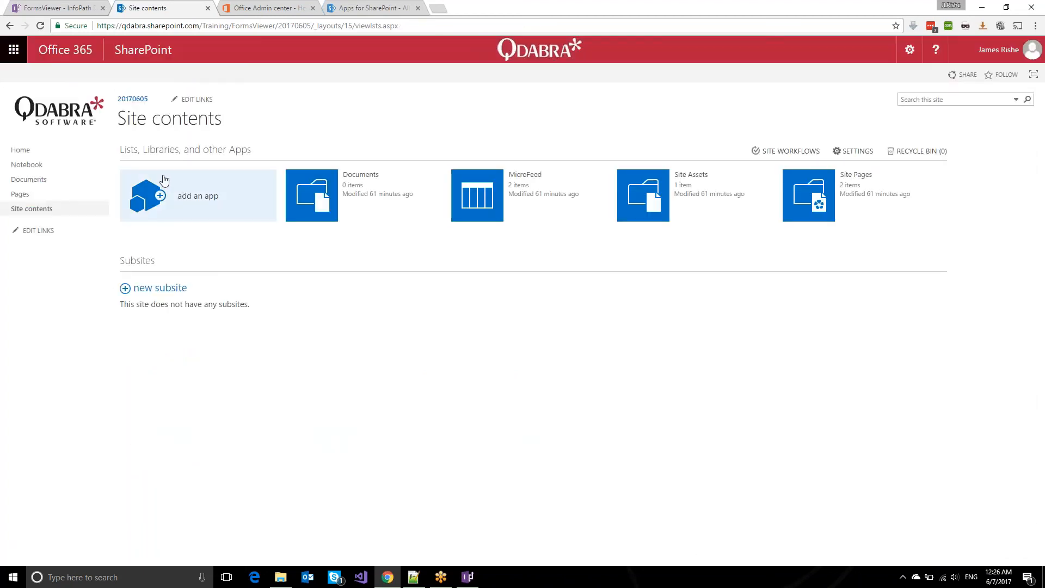
pyautogui.click(175, 182)
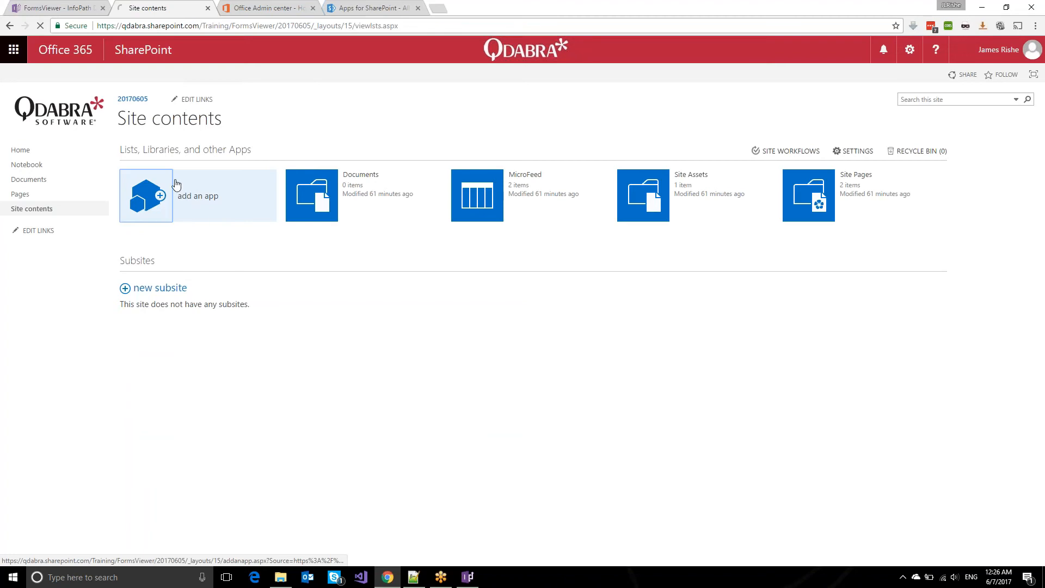
# Search the available apps for FormsViewer.
pyautogui.click(160, 148)
pyautogui.write('Fro')
pyautogui.write('rmsViewer')
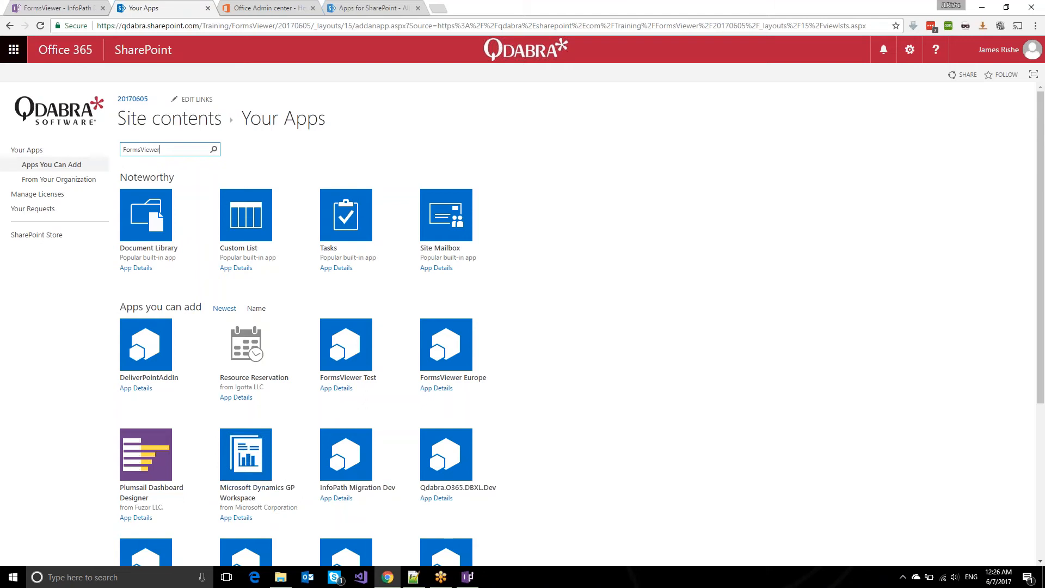
pyautogui.press('Return')
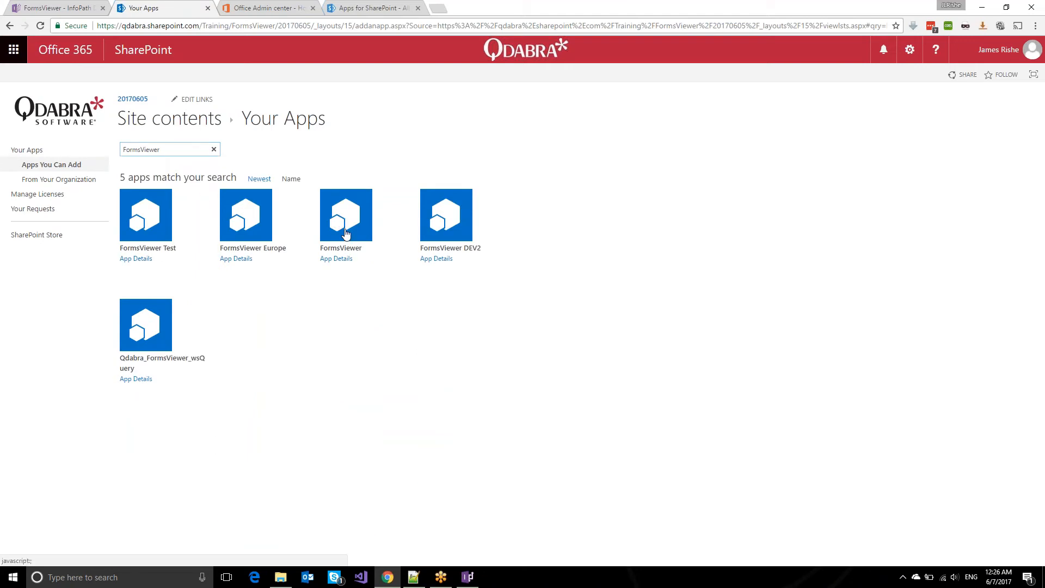
# Pick the FormsViewer app and trust its requested permissions so it installs.
pyautogui.click(347, 224)
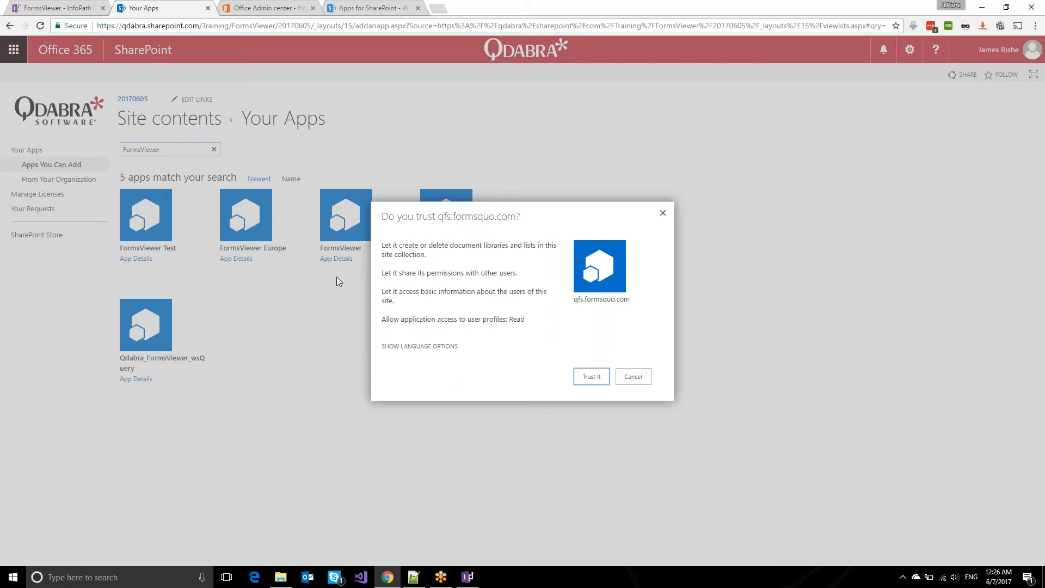
pyautogui.click(663, 213)
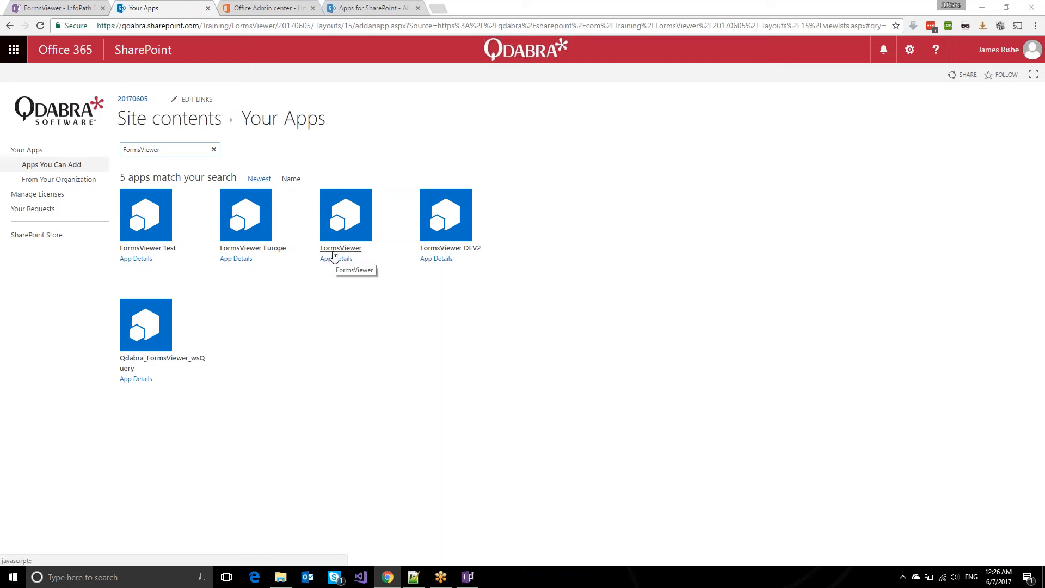
pyautogui.click(334, 251)
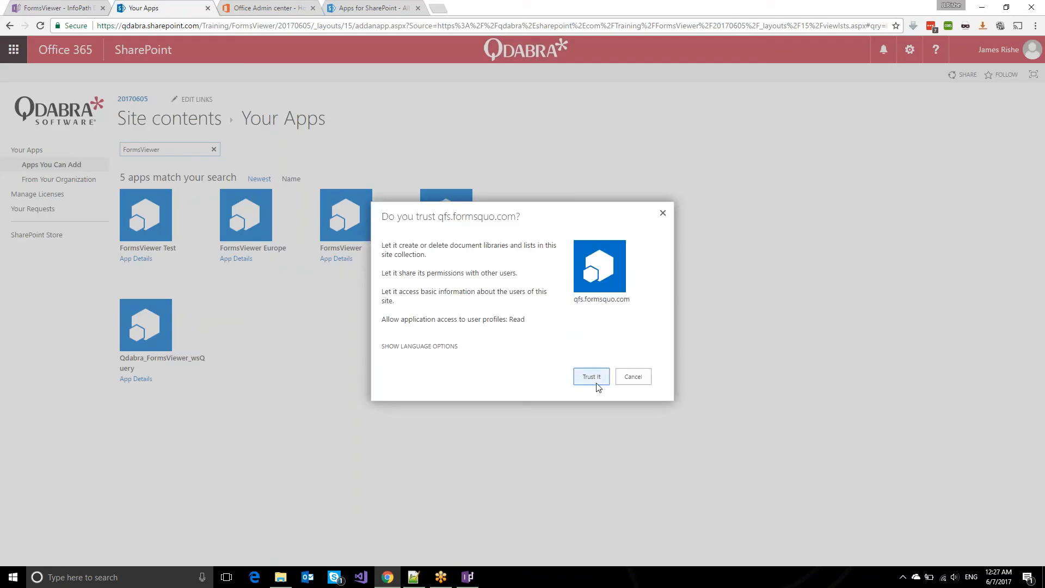
pyautogui.click(593, 382)
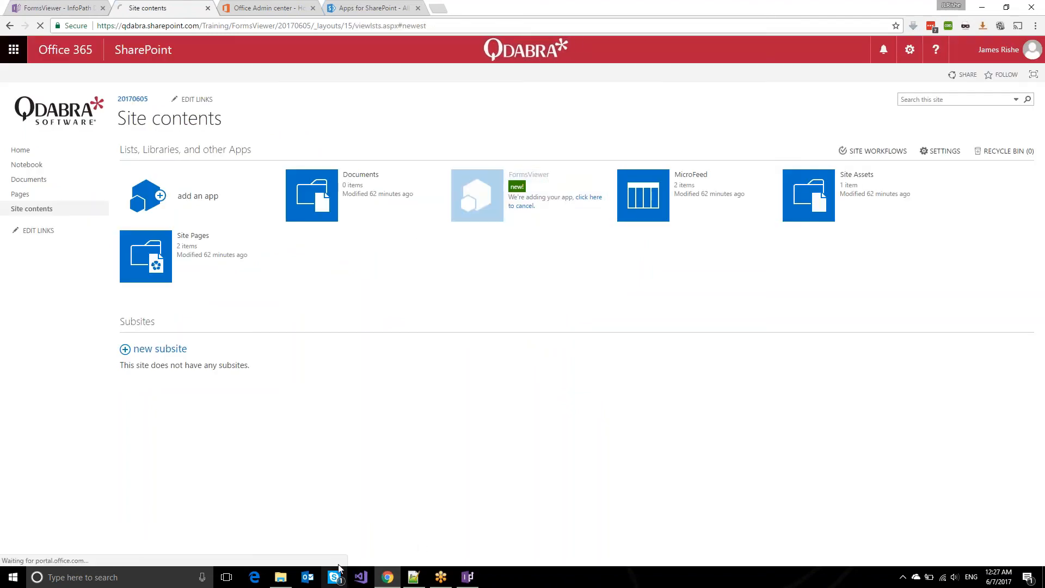
# Open Expense Report.xsn from the folder in InfoPath design mode.
pyautogui.click(287, 581)
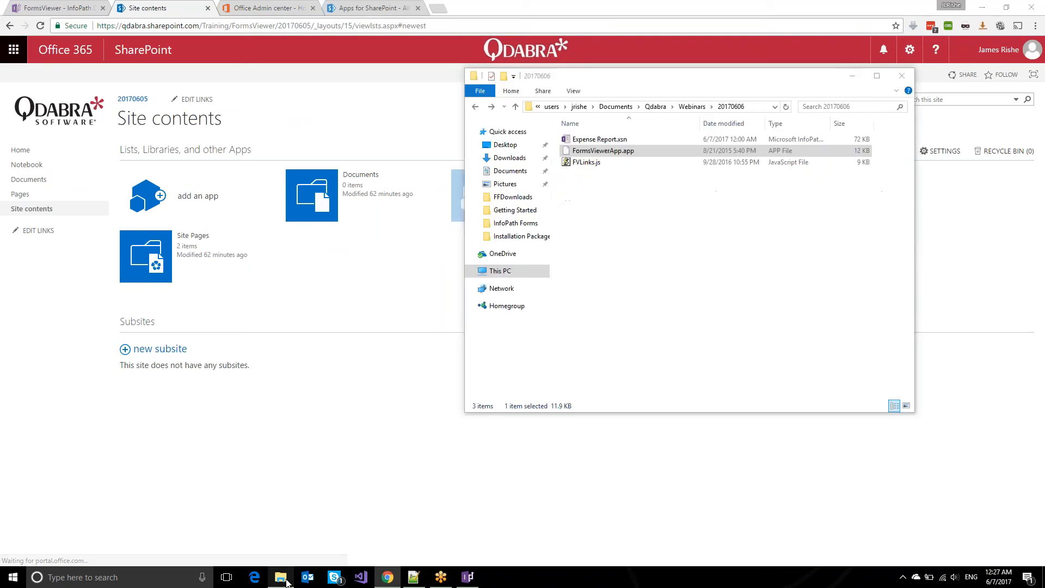
pyautogui.click(581, 143)
pyautogui.rightClick(582, 142)
pyautogui.click(471, 579)
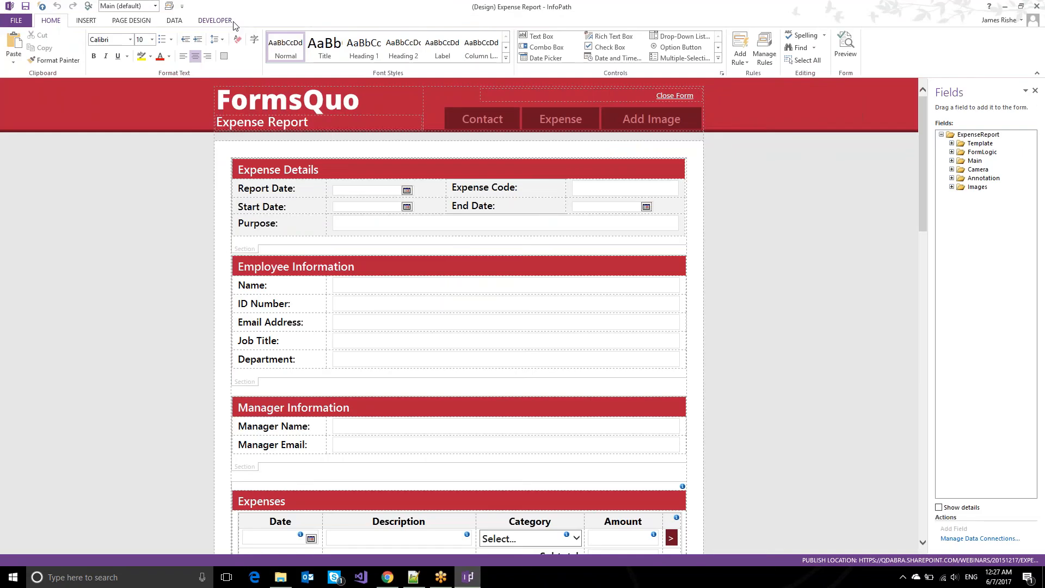
# Snap InfoPath Designer to the right half and the browser to the left.
pyautogui.press('super+Right')
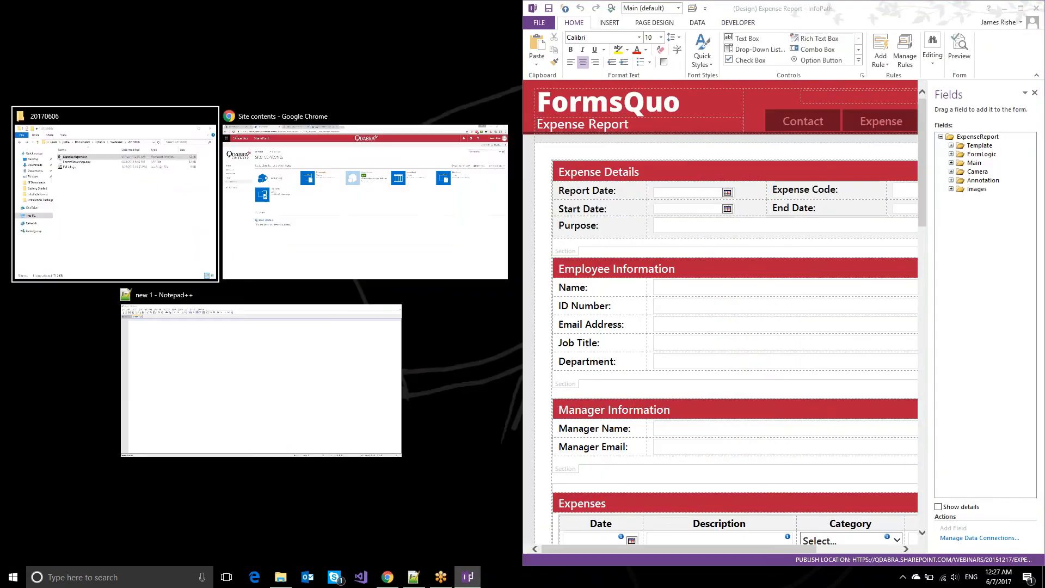
pyautogui.press('Right')
pyautogui.press('Return')
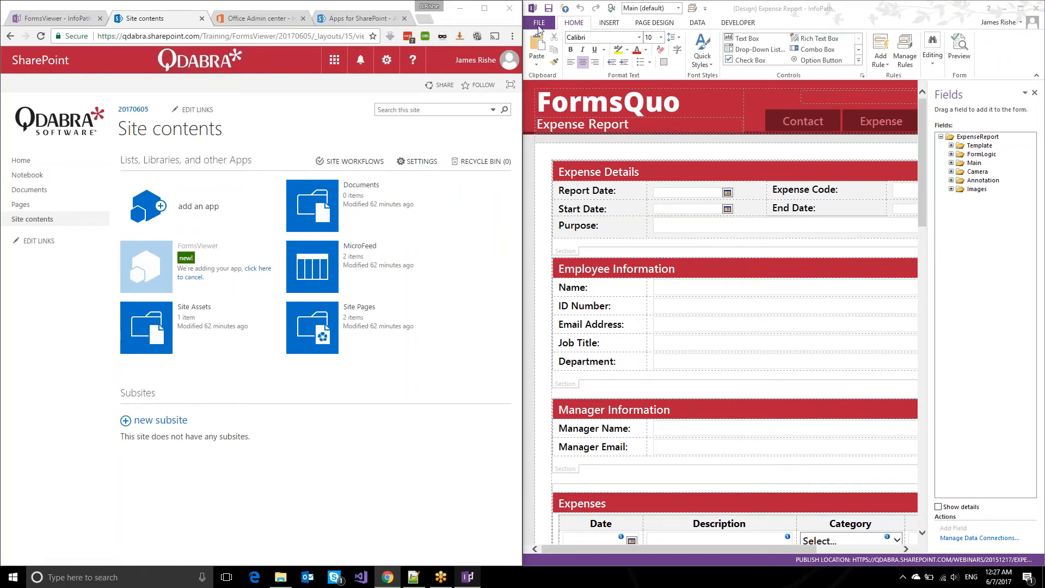
# Start publishing the form to a SharePoint Server from File > Publish.
pyautogui.click(540, 25)
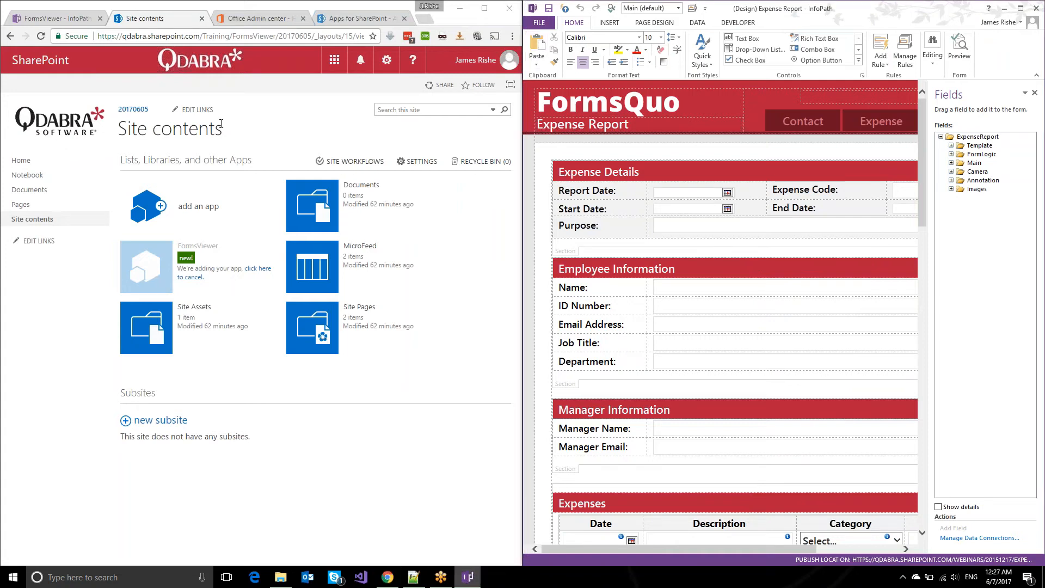
pyautogui.click(550, 20)
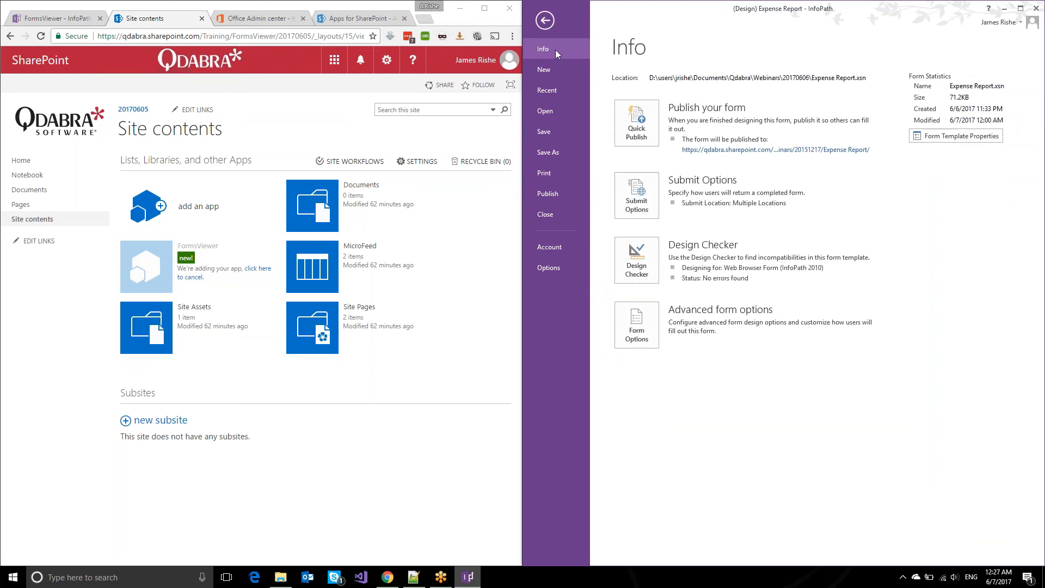
pyautogui.click(547, 193)
pyautogui.click(639, 147)
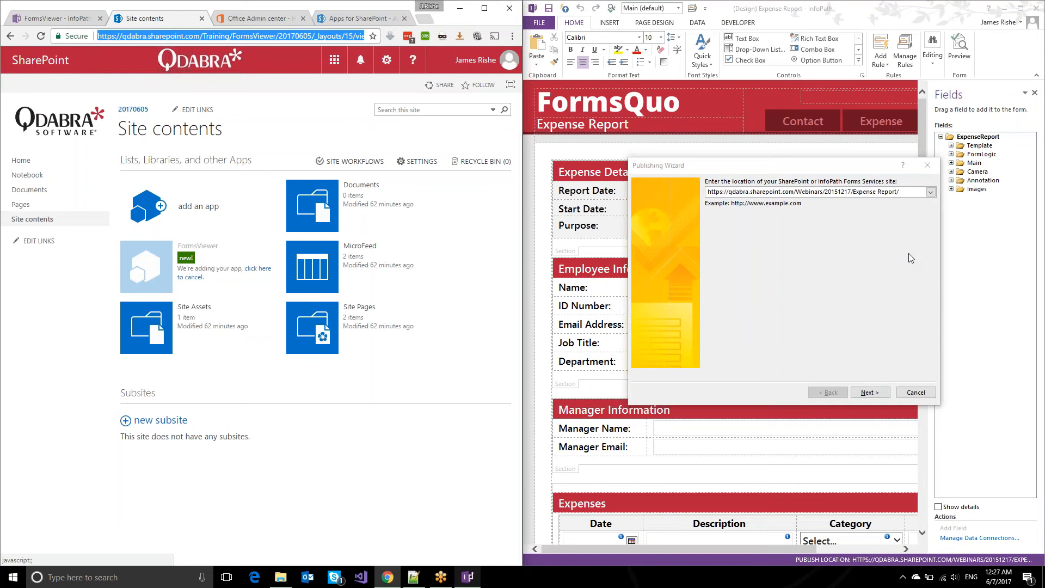
# Replace the wizard's site address with the pasted 20170605 site URL and continue.
pyautogui.click(816, 192)
pyautogui.write('https://qdabra.sharepoint.com/Training/FormsViewer/20170605/_layouts/15/viewlsts.aspx#newest')
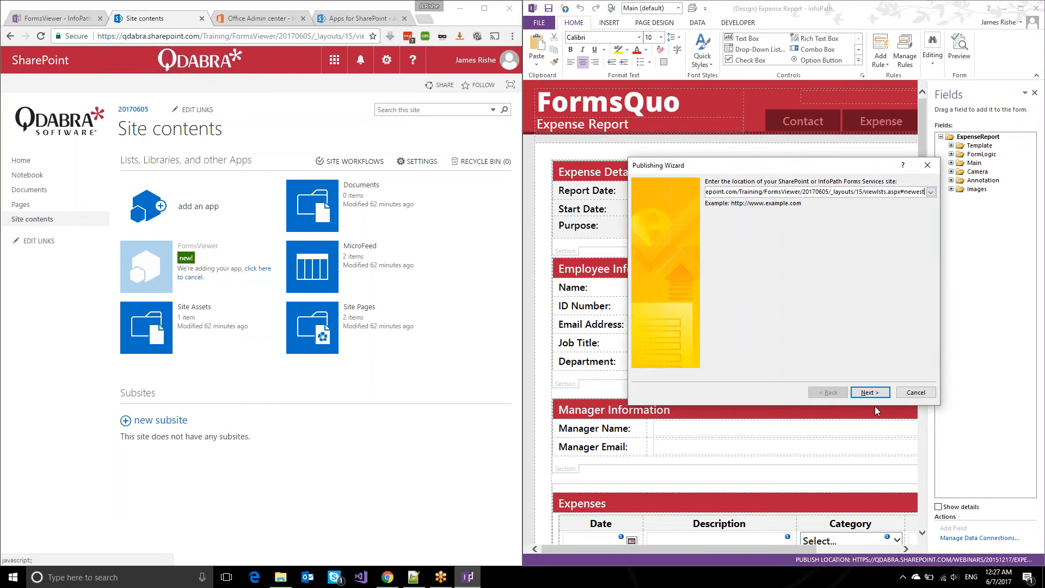
pyautogui.click(871, 392)
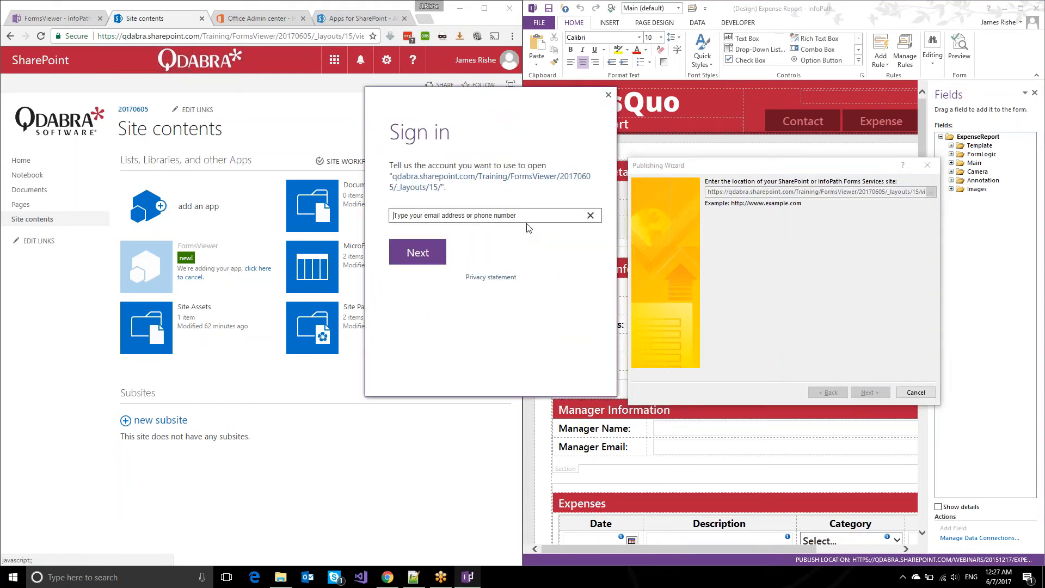
# Sign in with the account e-mail and choose Form Library publishing without browser filling.
pyautogui.press('Return')
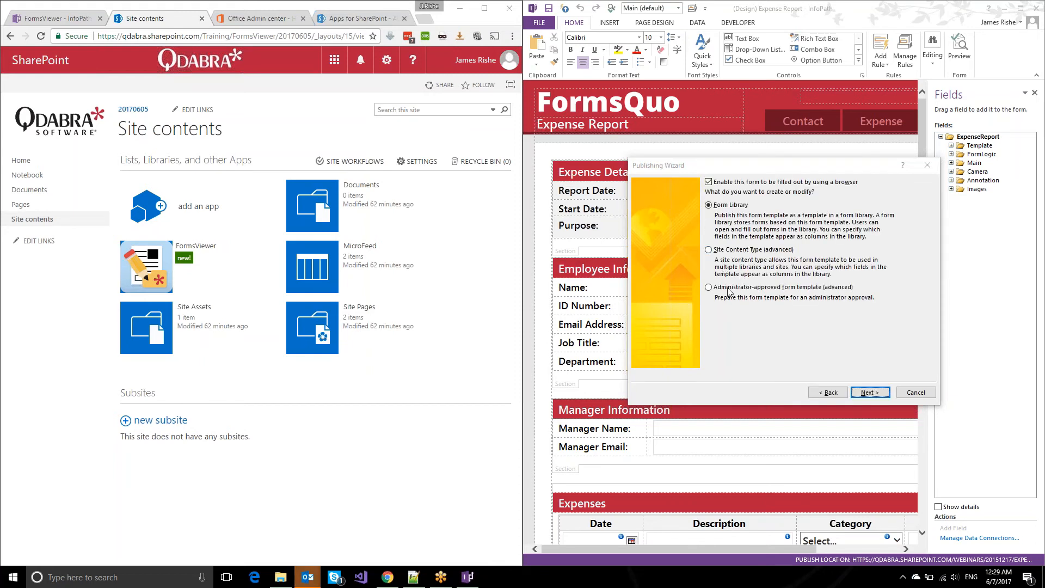
pyautogui.click(726, 185)
# Create a new form library named 'ExpenseReport' and publish the template to it.
pyautogui.click(862, 395)
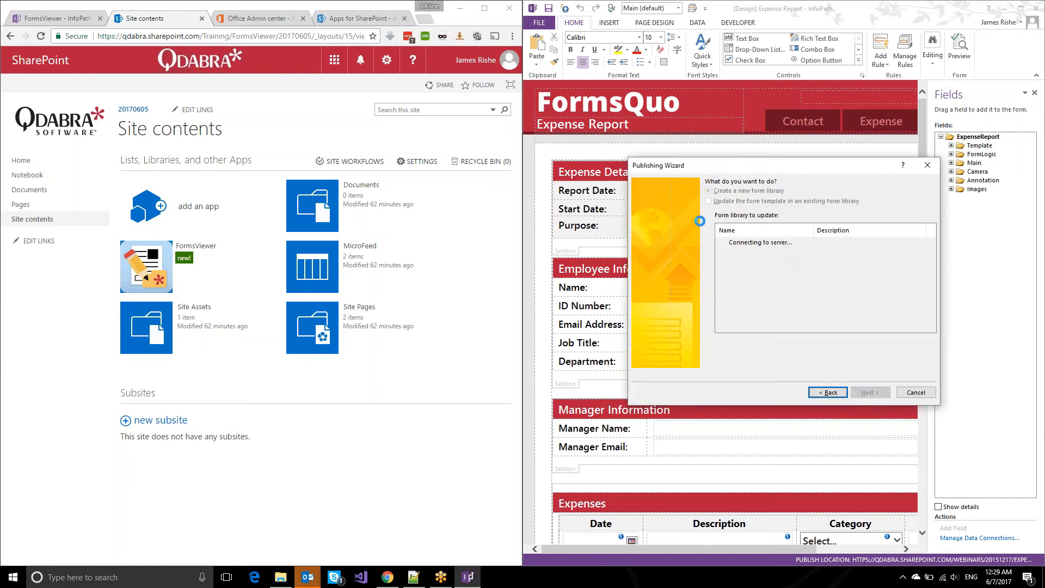
pyautogui.click(858, 392)
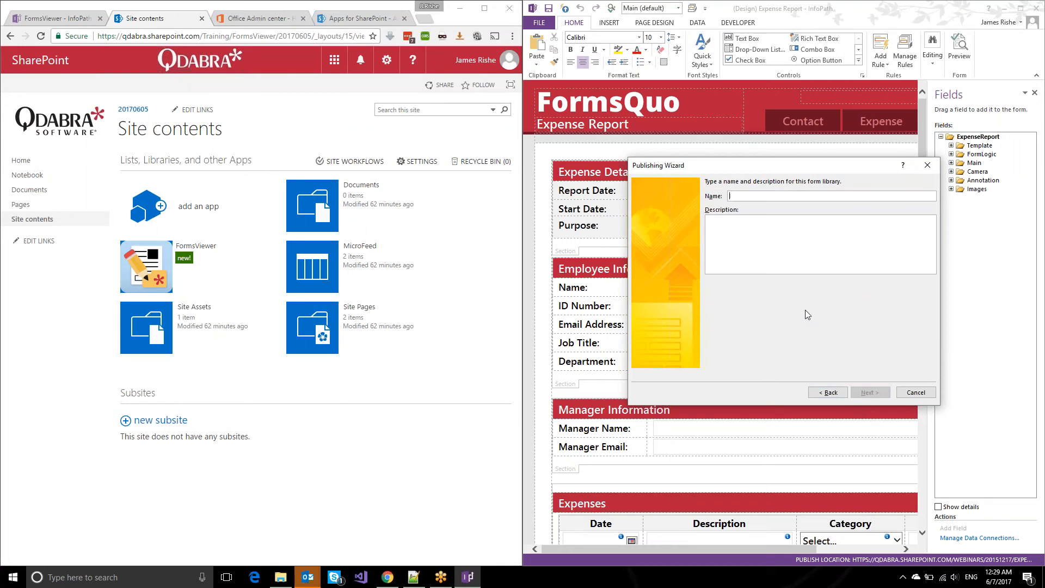
pyautogui.write('ExpenseReport')
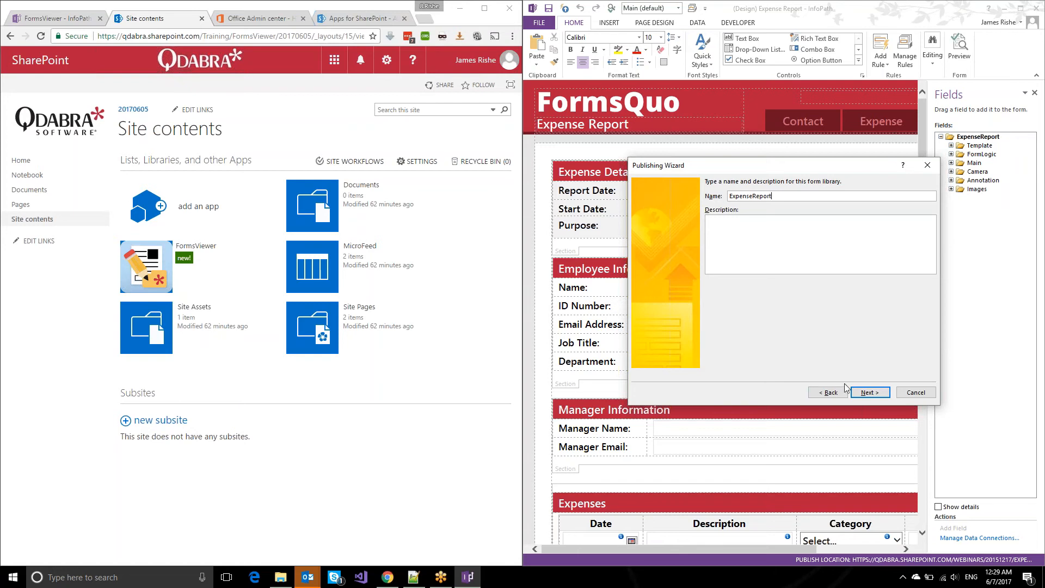
pyautogui.click(870, 393)
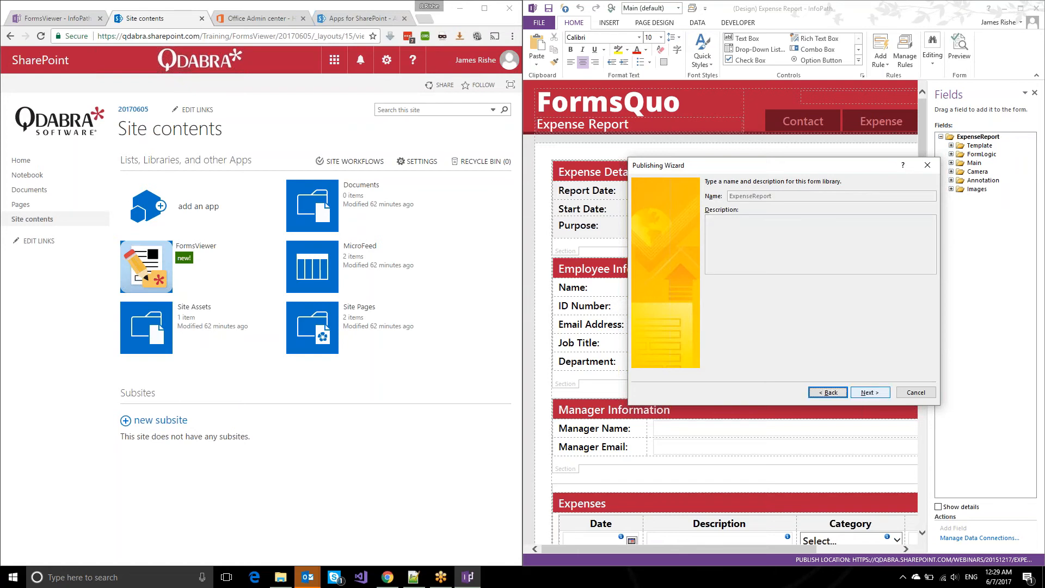
pyautogui.click(860, 392)
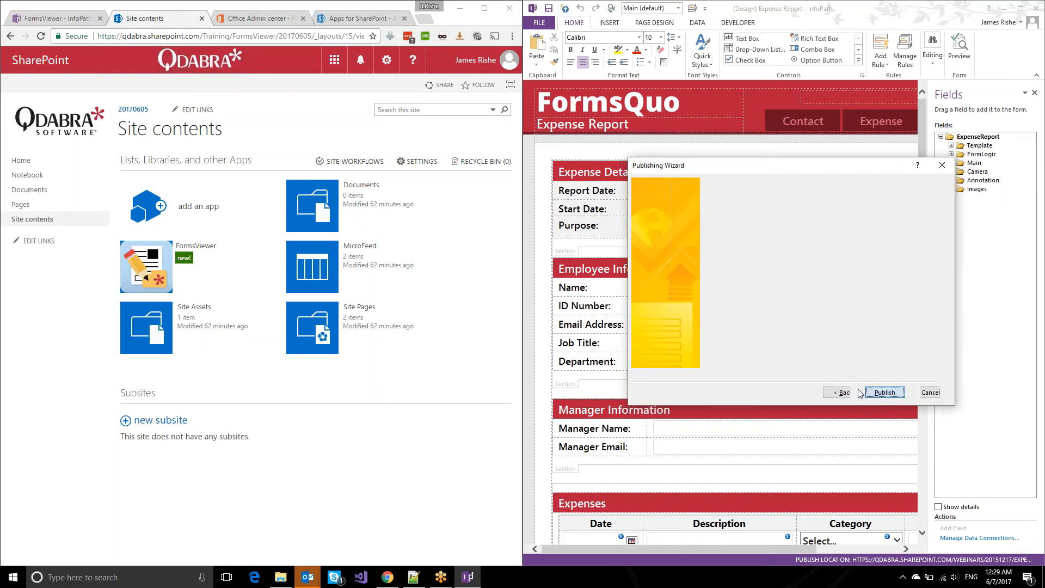
pyautogui.click(868, 393)
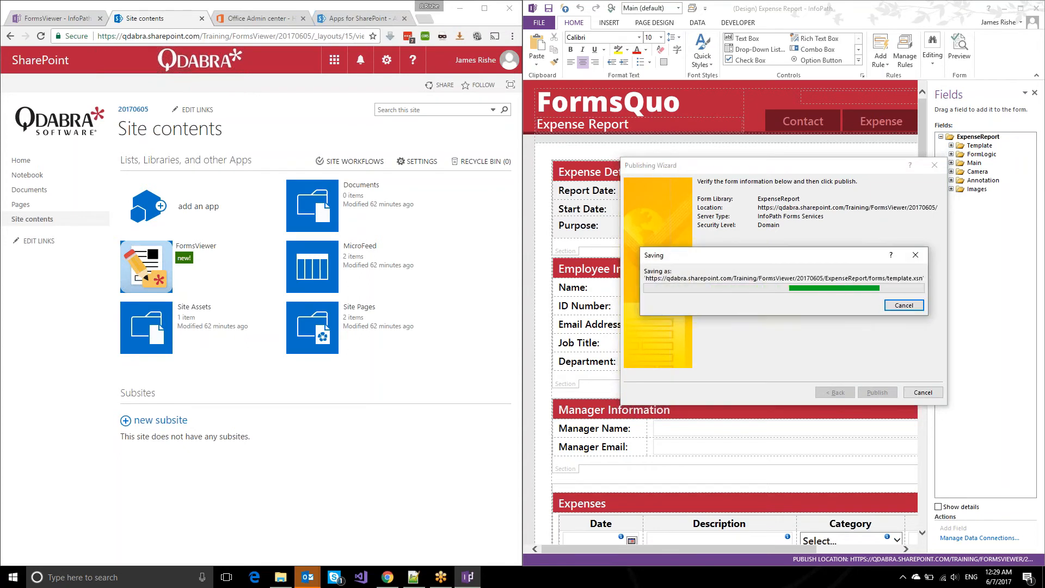
# Copy the site address up to 20170605/ and close the finished publishing wizard.
pyautogui.click(314, 39)
pyautogui.click(315, 39)
pyautogui.hotkey('shift', 'Home')
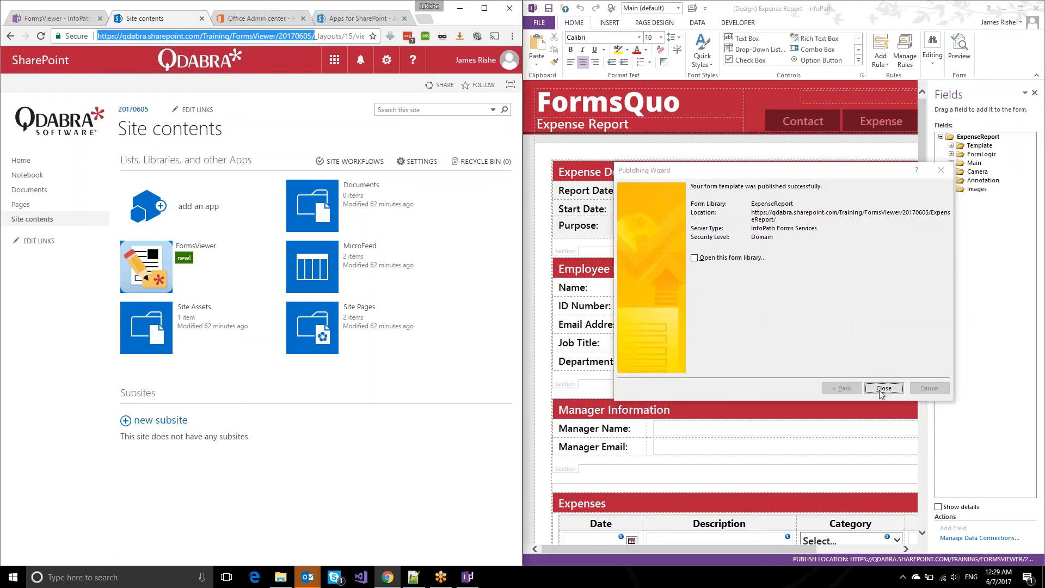
pyautogui.click(882, 389)
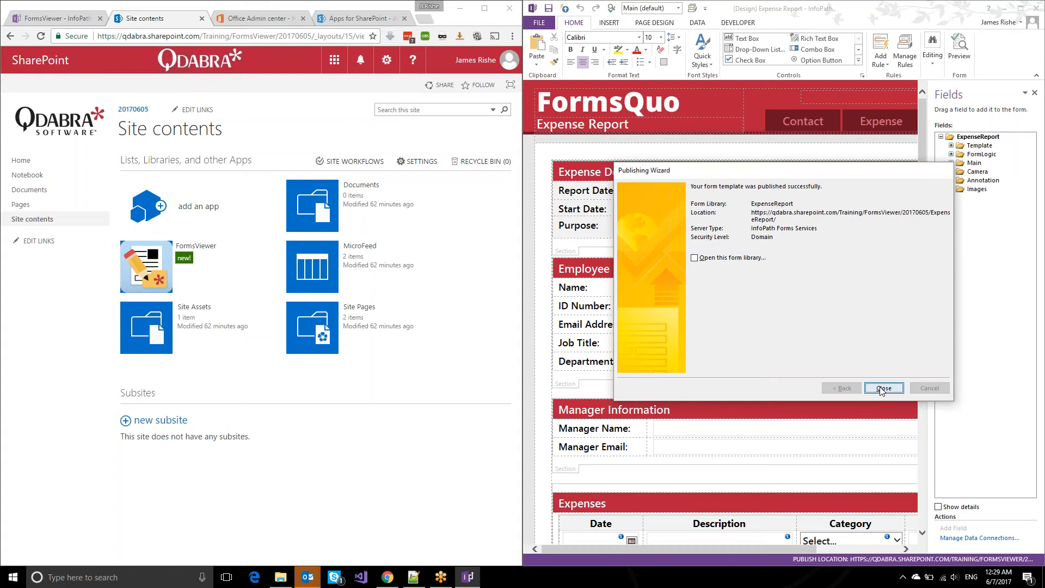
pyautogui.click(882, 390)
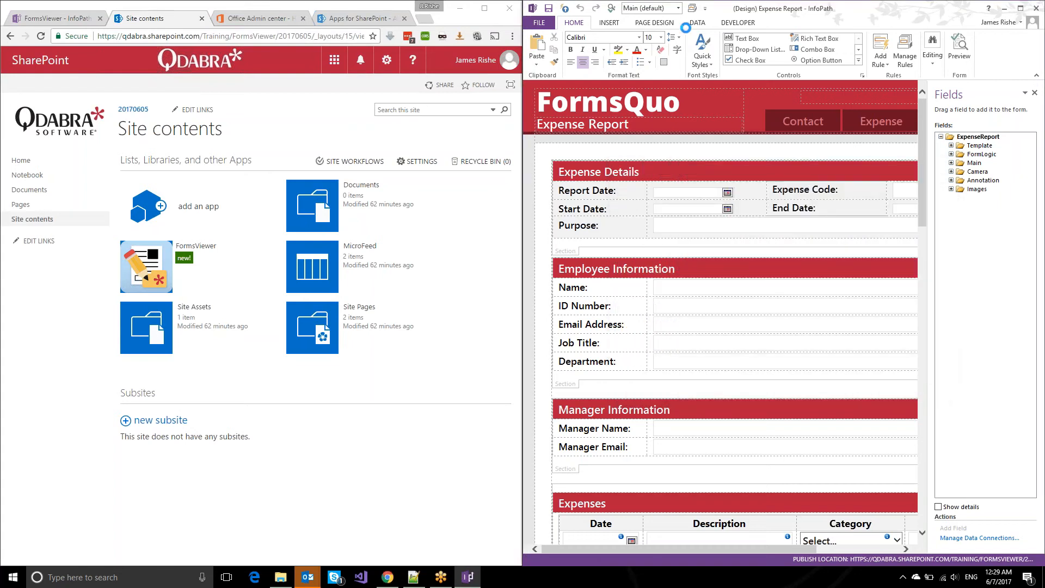
# Append 'ExpenseReport/' to the SharePoint Library Submit connection's library URL.
pyautogui.click(694, 23)
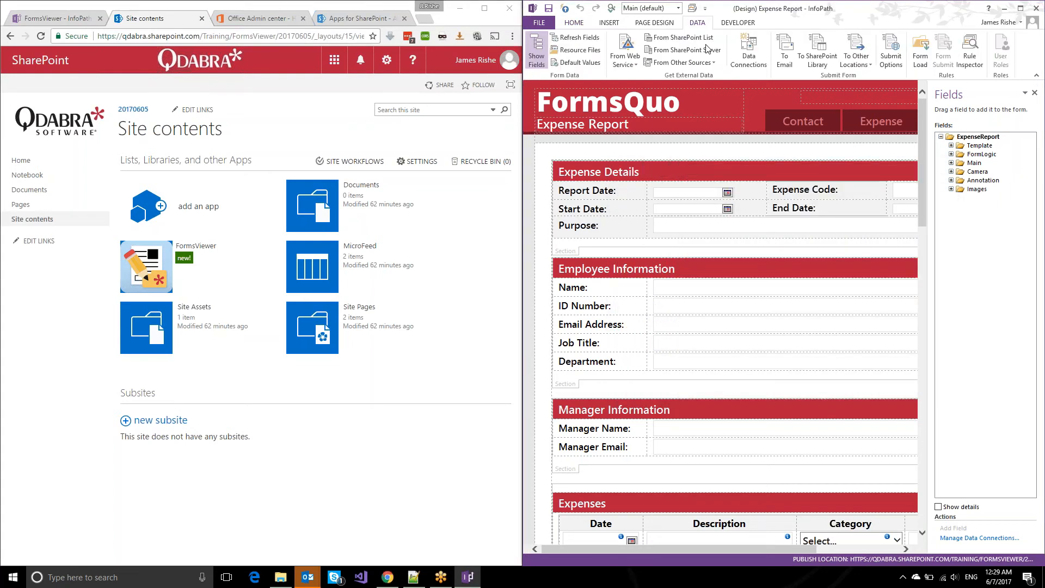
pyautogui.click(747, 53)
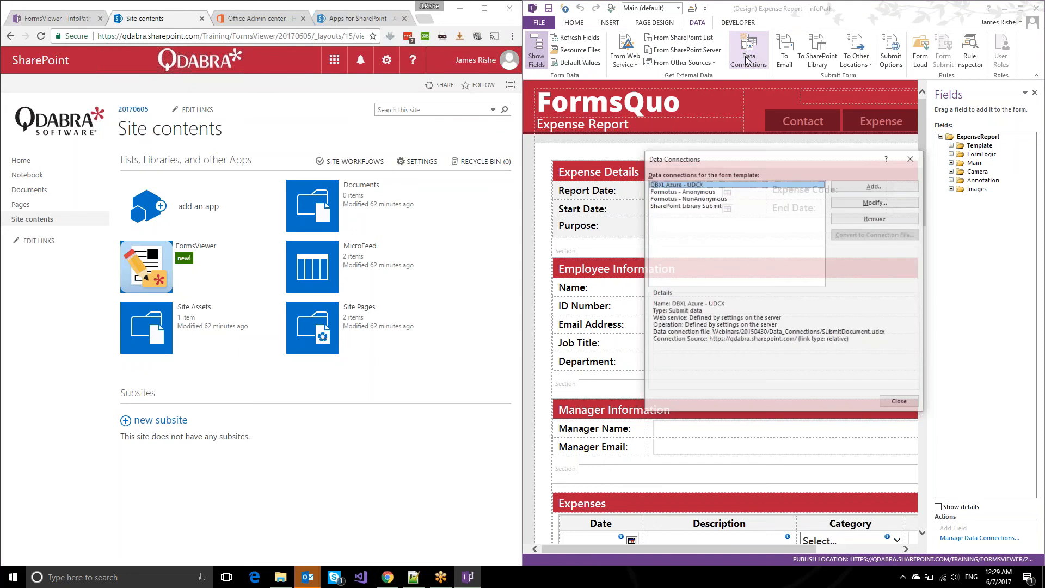
pyautogui.click(686, 206)
pyautogui.click(875, 203)
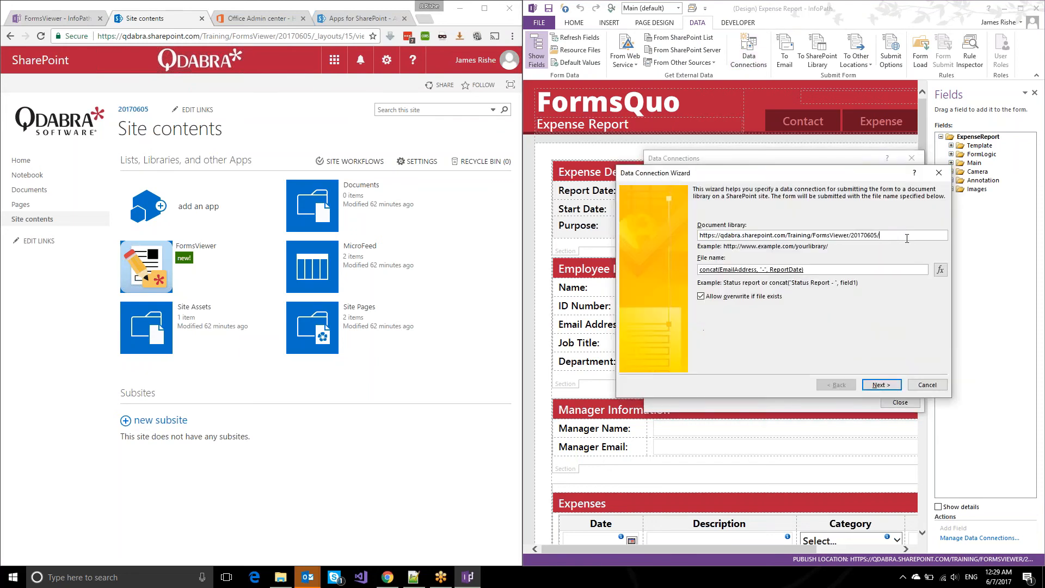
pyautogui.write('ExpenseReport/')
pyautogui.click(881, 384)
pyautogui.click(881, 385)
pyautogui.click(893, 403)
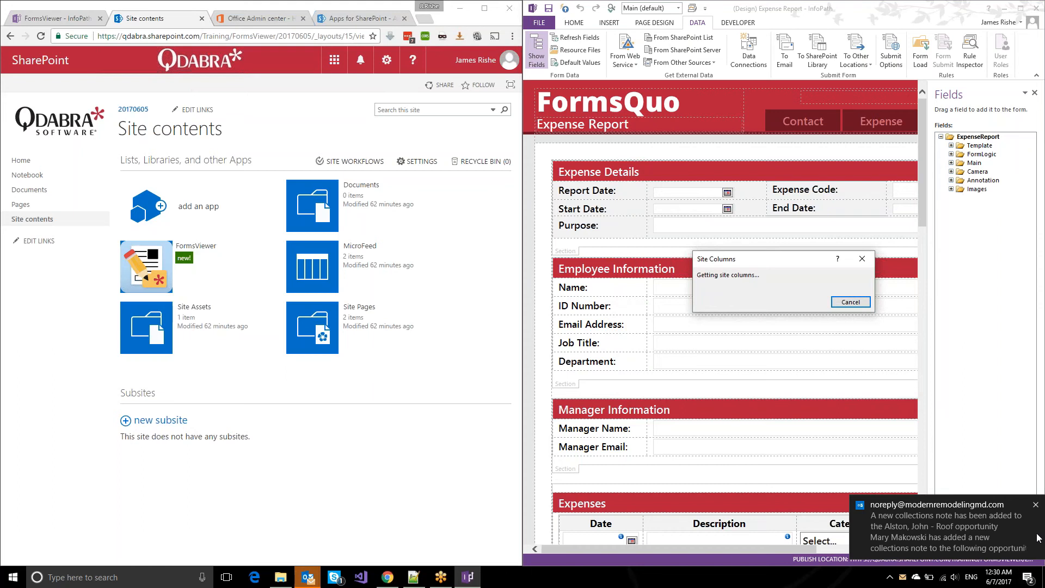
# Dismiss the e-mail notification and open the FormsViewer app in the browser.
pyautogui.click(1036, 505)
pyautogui.click(364, 528)
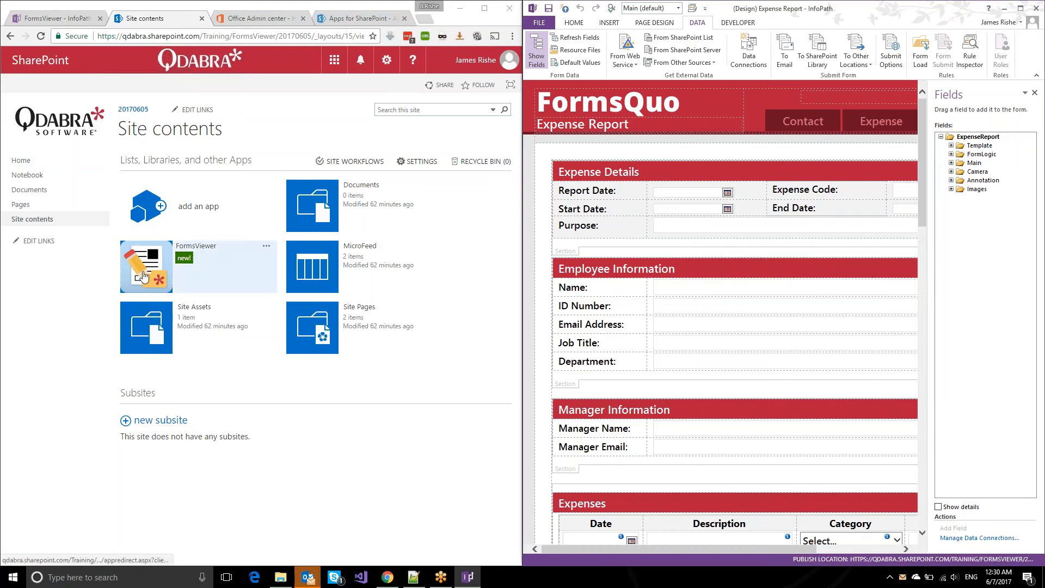
pyautogui.click(144, 277)
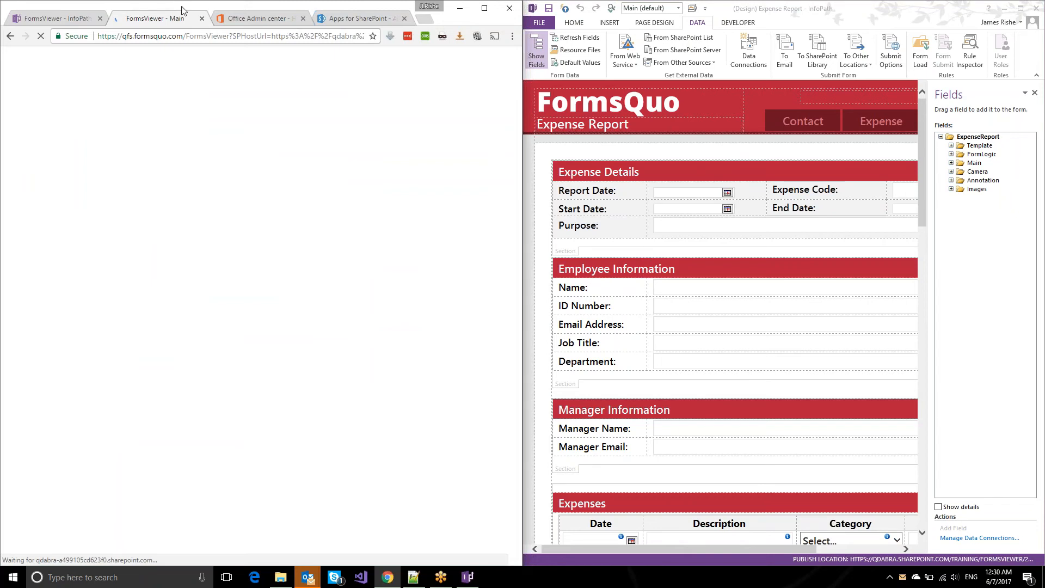
# Duplicate the FormsViewer main page tab and switch to the copy.
pyautogui.rightClick(169, 20)
pyautogui.click(189, 61)
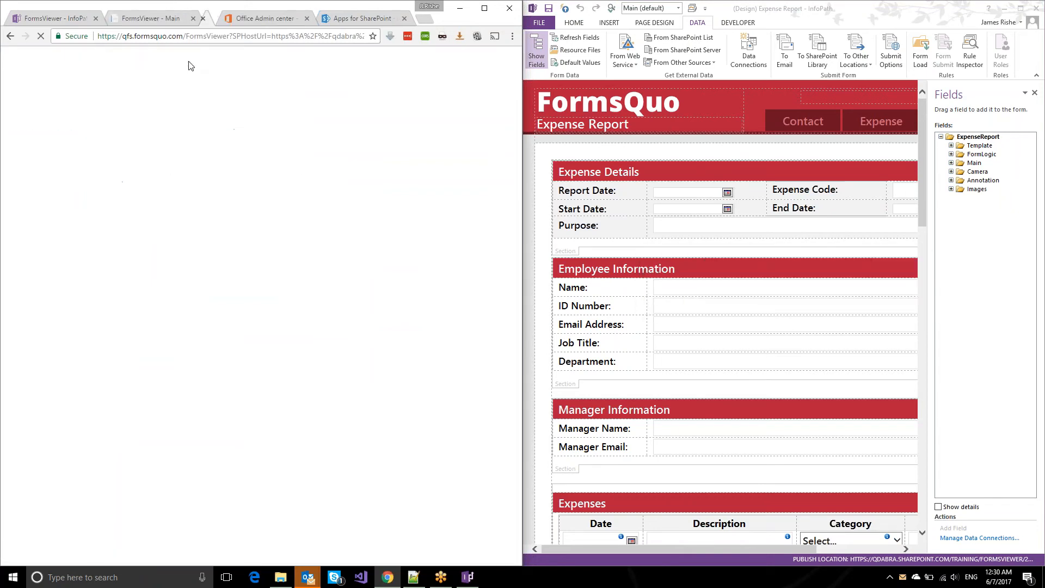
pyautogui.click(125, 19)
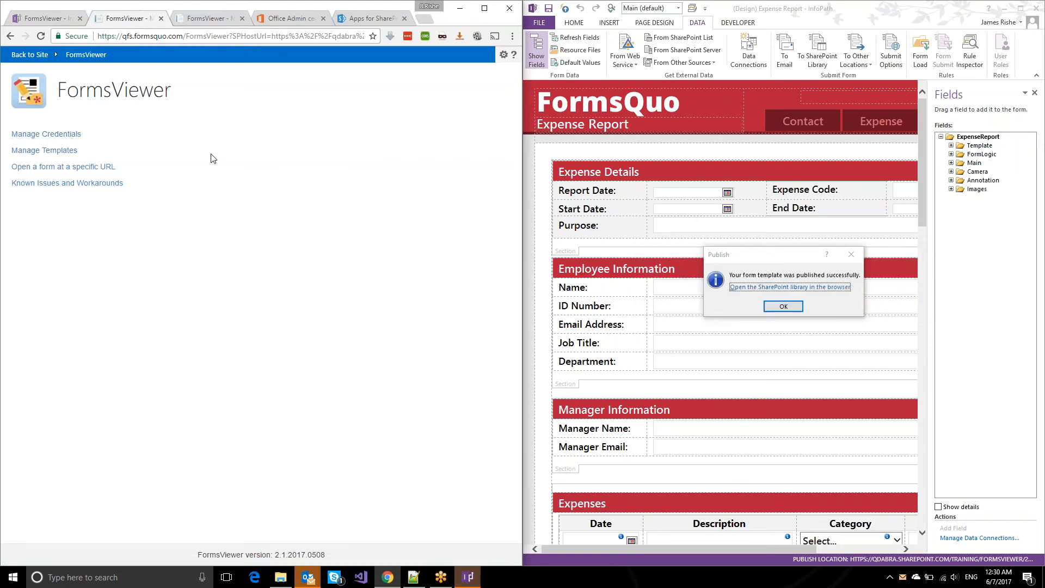
# Go to Manage Templates > Upload a New Template and type the form name 'Expense Report Trin'.
pyautogui.click(783, 306)
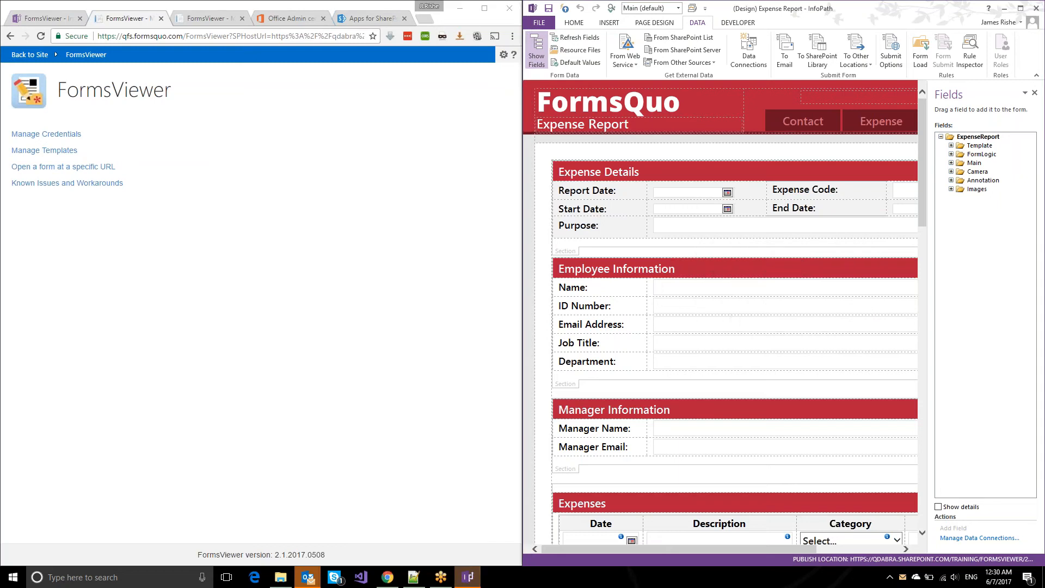
pyautogui.click(57, 153)
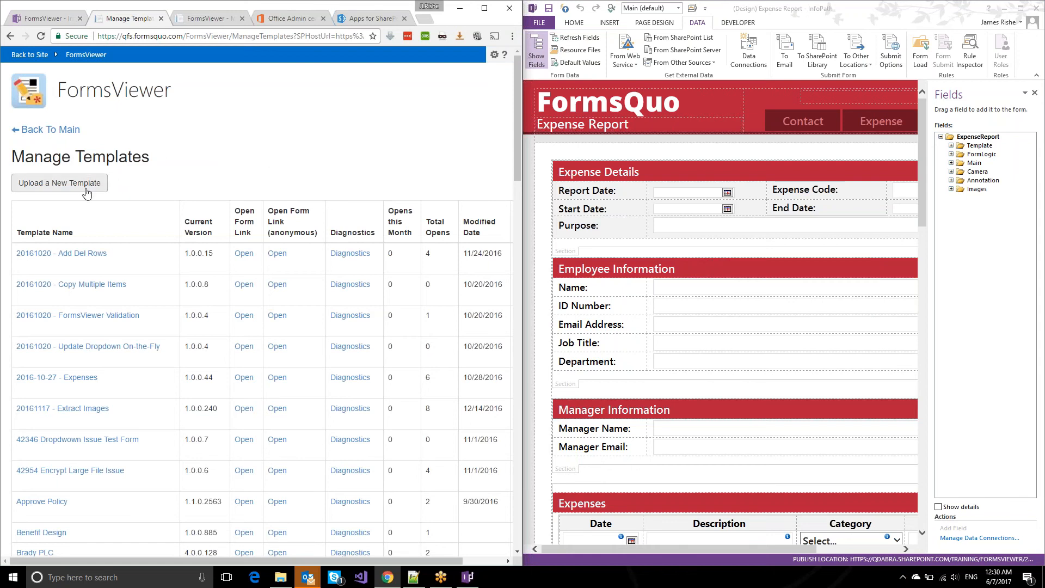
pyautogui.click(86, 192)
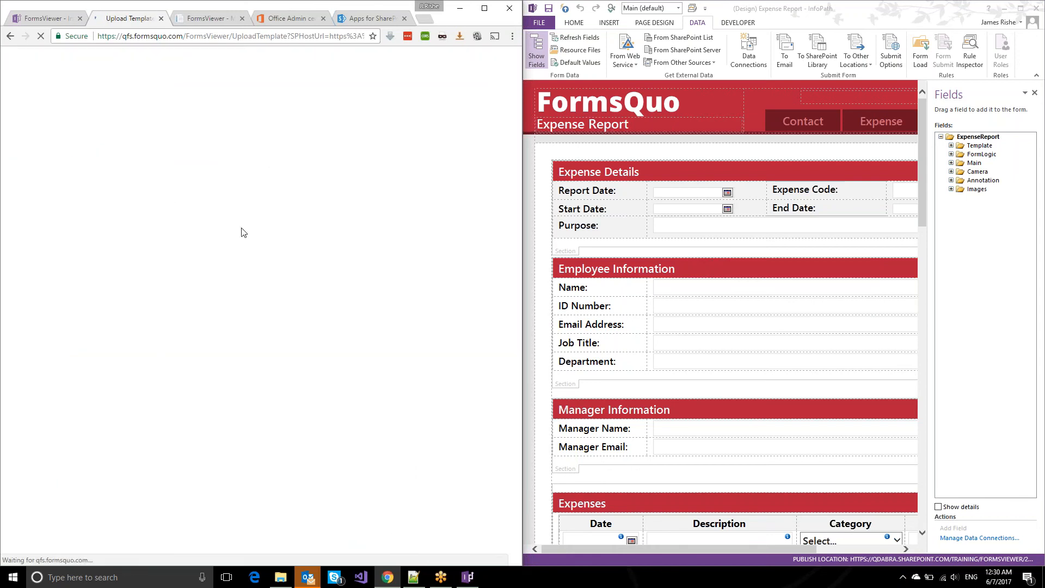
pyautogui.write('Exp')
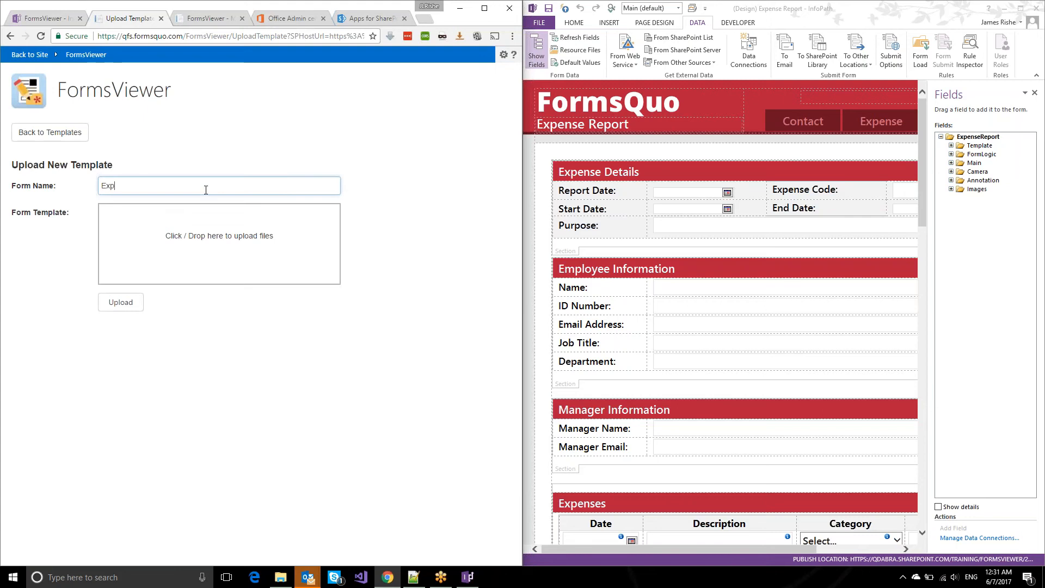
pyautogui.write('ense Report Training')
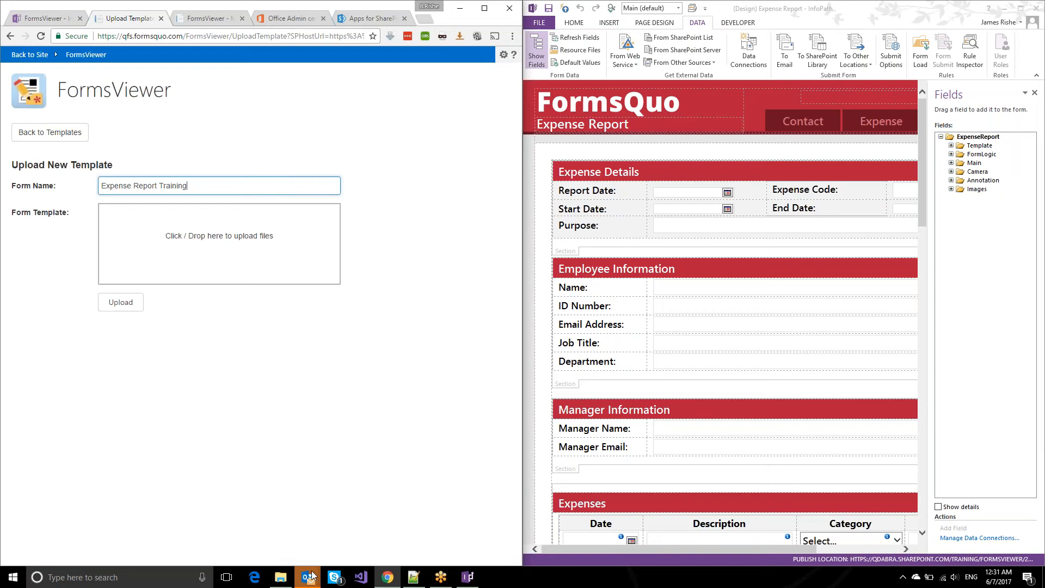
# Correct the name to 'Expense Report Training', drop in Expense Report.xsn, upload it, and open a form.
pyautogui.moveTo(311, 576)
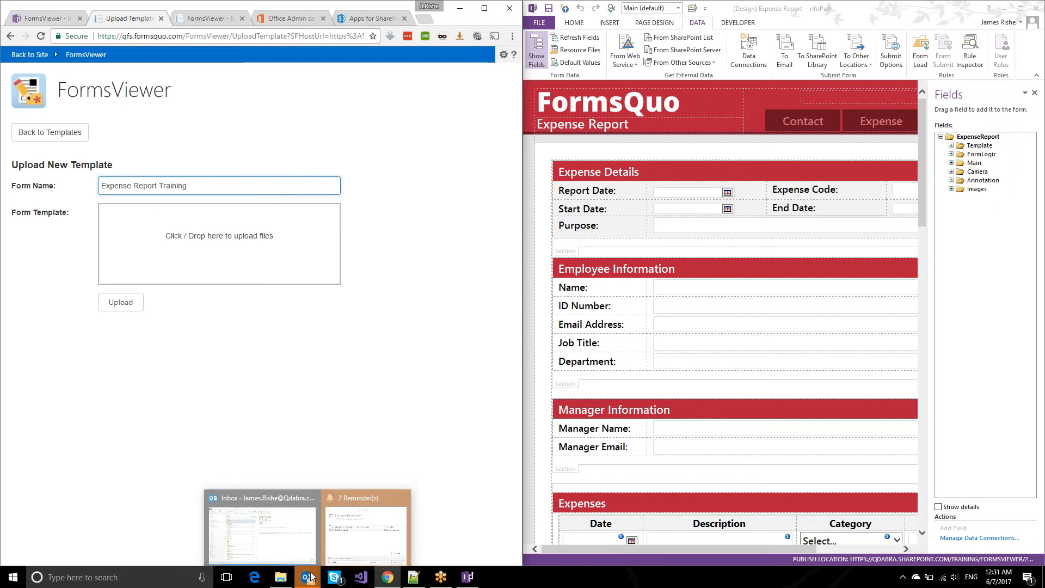
pyautogui.click(256, 525)
pyautogui.moveTo(598, 140); pyautogui.dragTo(191, 253)
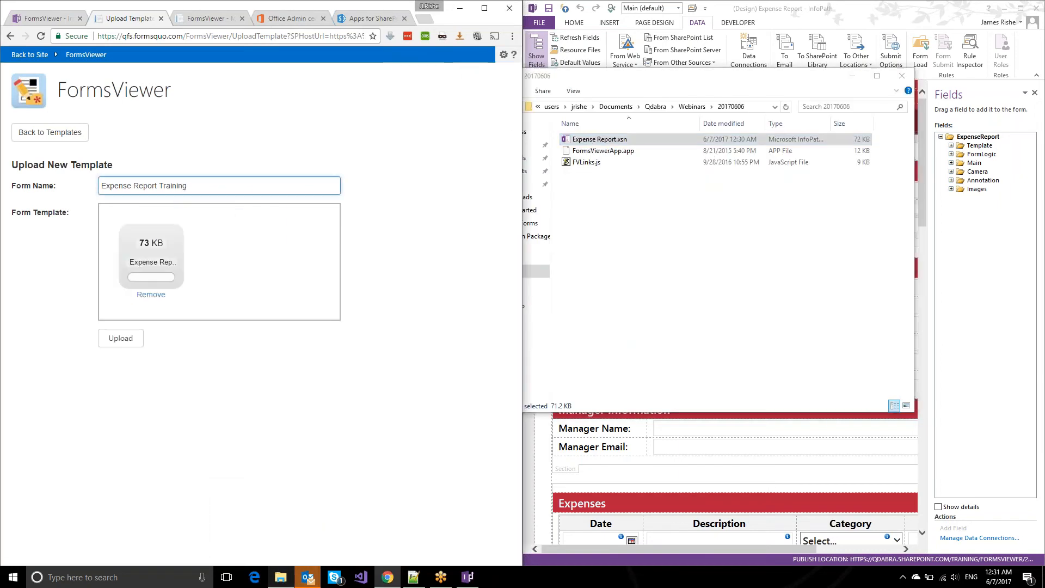
pyautogui.click(120, 338)
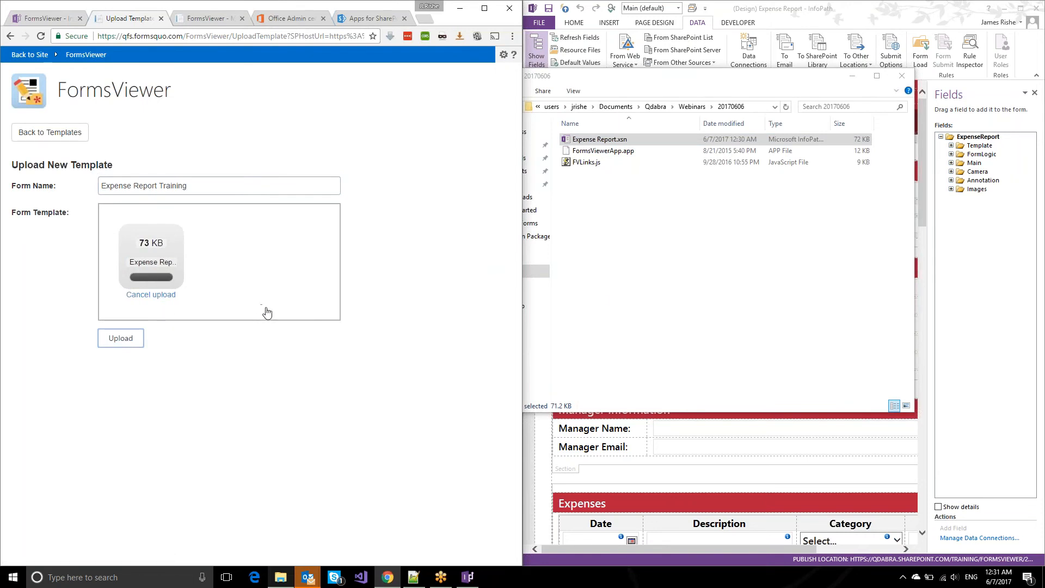
pyautogui.click(116, 133)
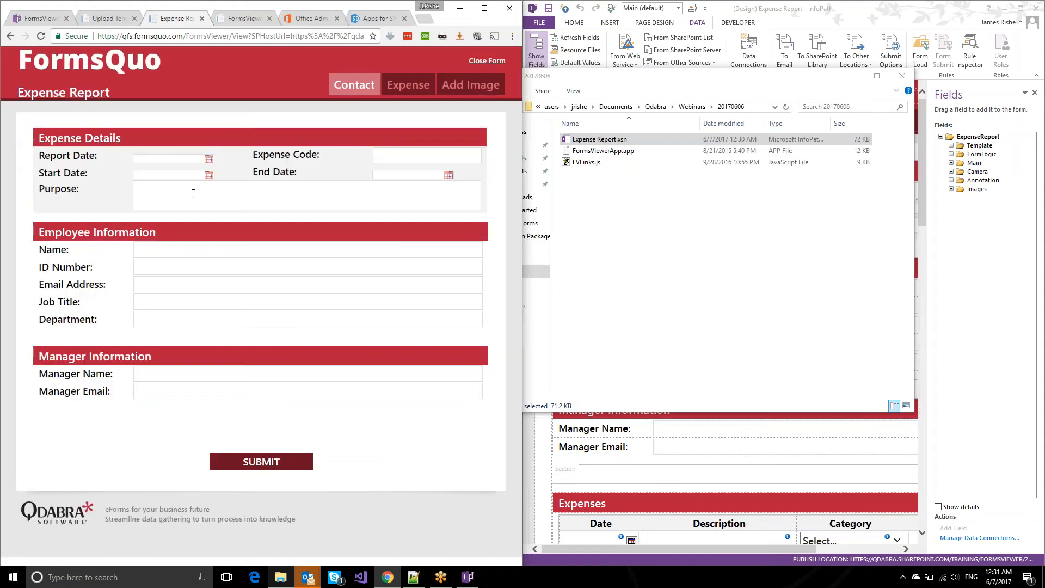
# Set the report date to 06/12/2017 and purpose to Travel, and enter the employee's name.
pyautogui.click(209, 159)
pyautogui.click(169, 239)
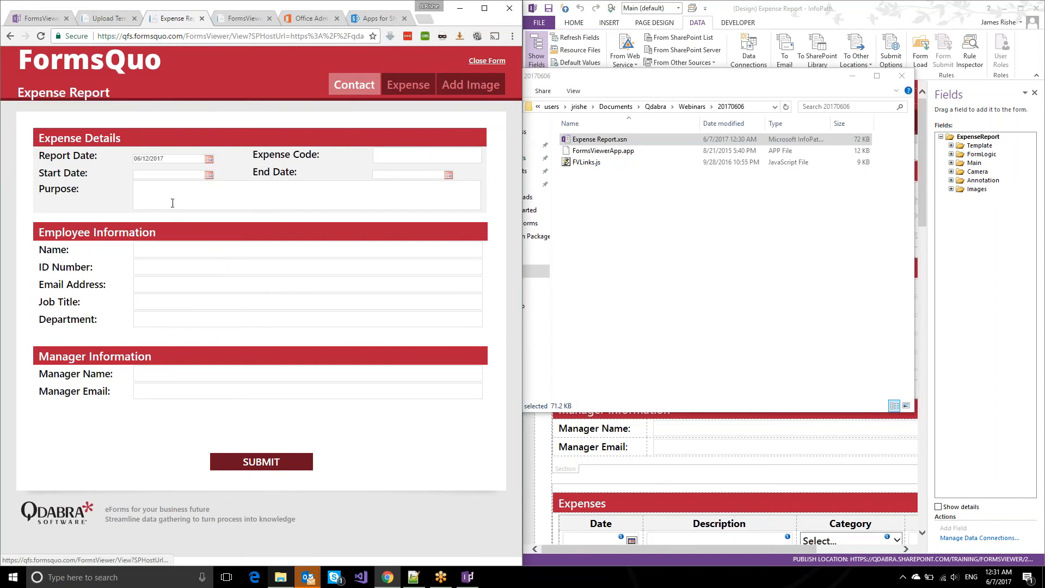
pyautogui.click(174, 203)
pyautogui.write('Travel')
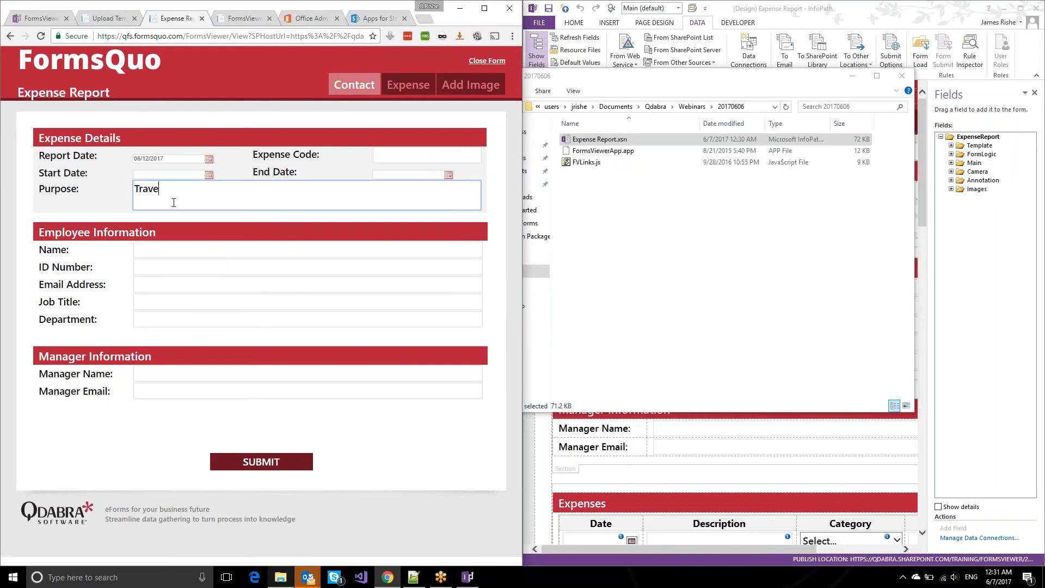
pyautogui.click(173, 245)
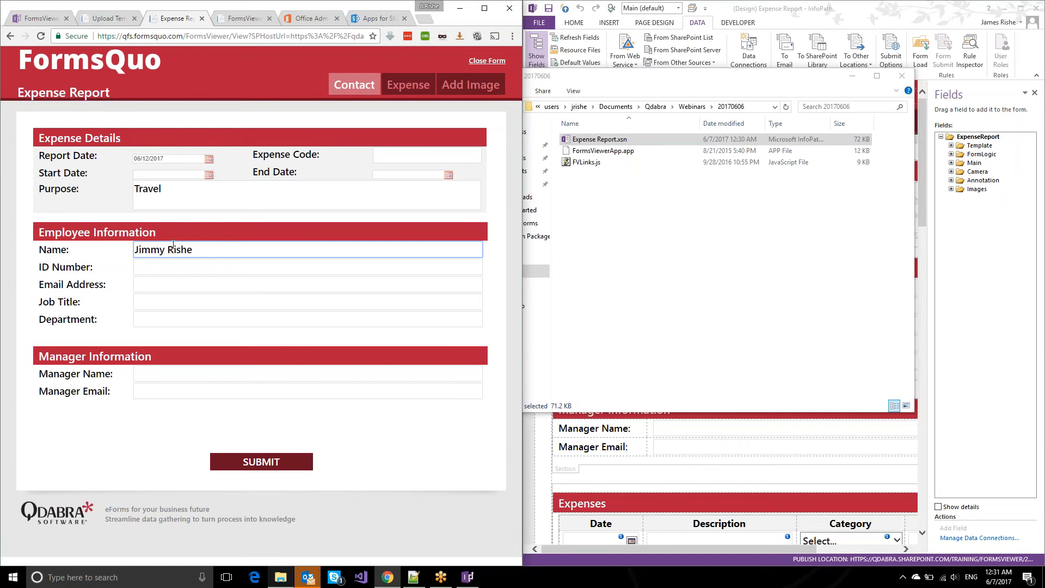
# Add a 06/08/2017 Train expense under Transportation for $23.00.
pyautogui.click(407, 81)
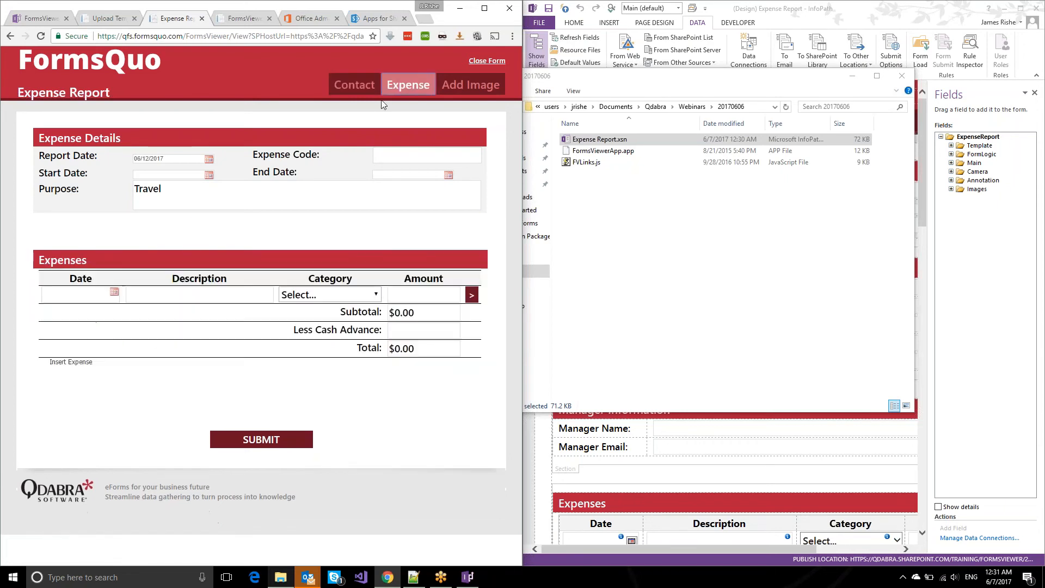
pyautogui.click(113, 293)
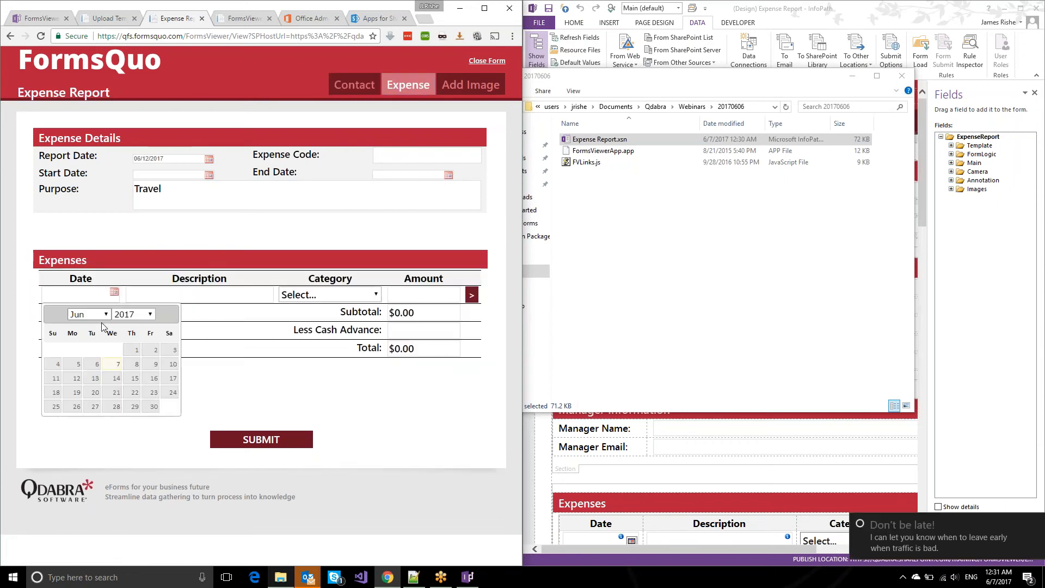
pyautogui.click(134, 364)
pyautogui.click(226, 291)
pyautogui.write('Train')
pyautogui.press('Tab')
pyautogui.press('Down')
pyautogui.press('Down')
pyautogui.press('Tab')
pyautogui.write('23')
pyautogui.press('Tab')
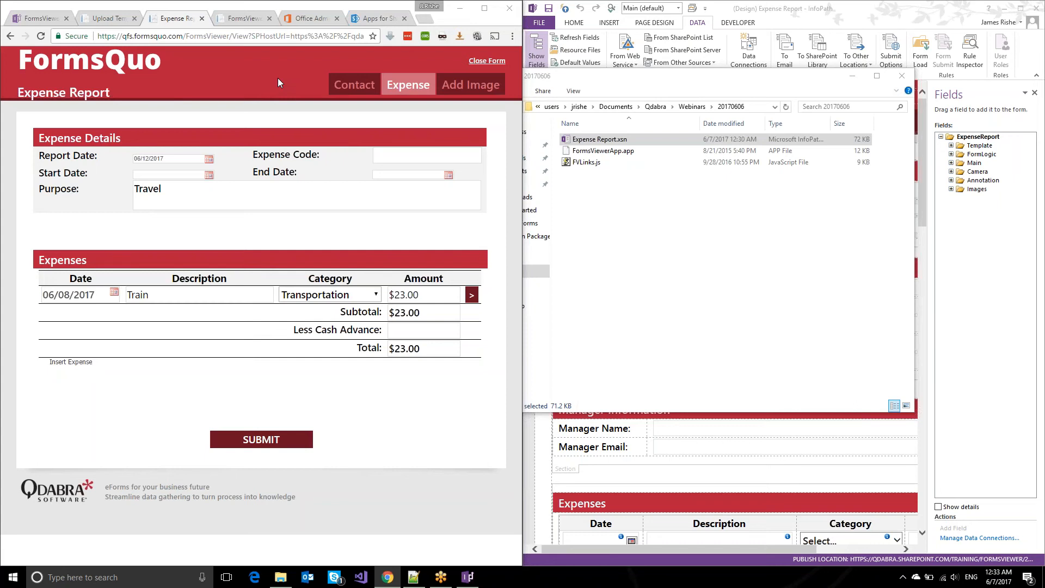
# Show the Contact section of the Expense Report form.
pyautogui.click(363, 90)
# After a trial submit, enter the manager's name and manager's e-mail on the Contact view.
pyautogui.click(400, 88)
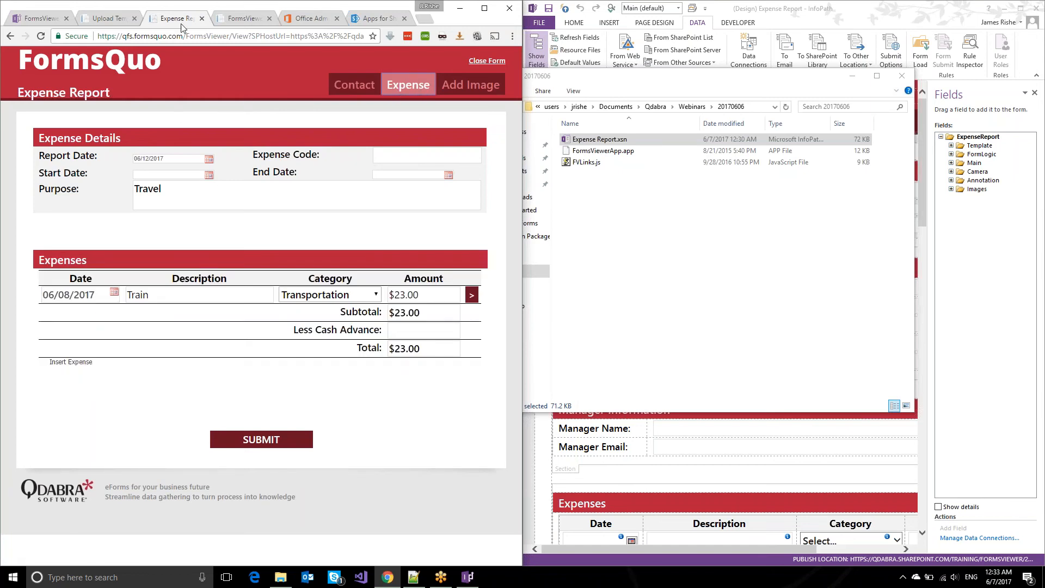
pyautogui.click(278, 445)
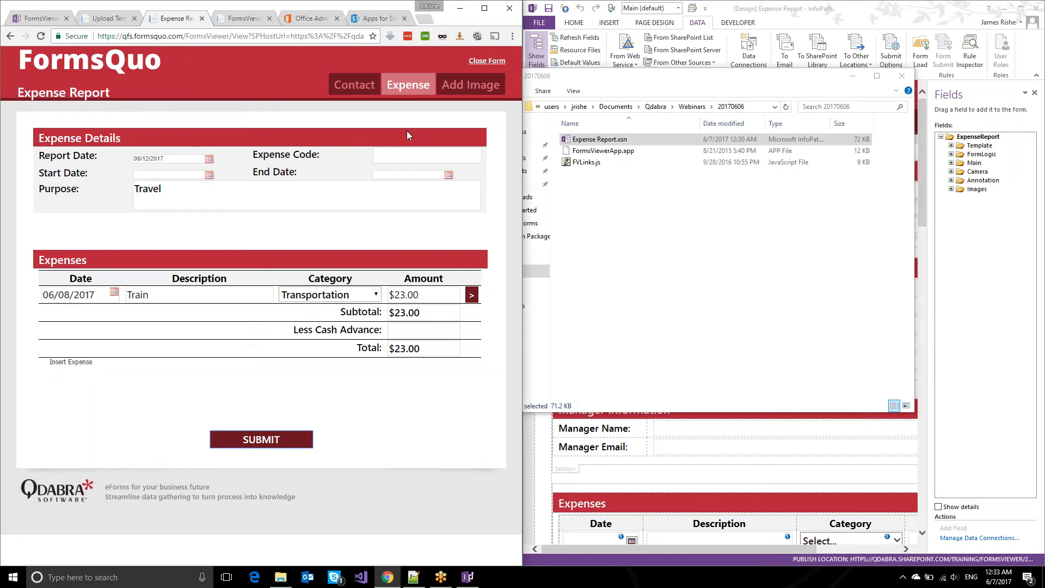
pyautogui.click(357, 87)
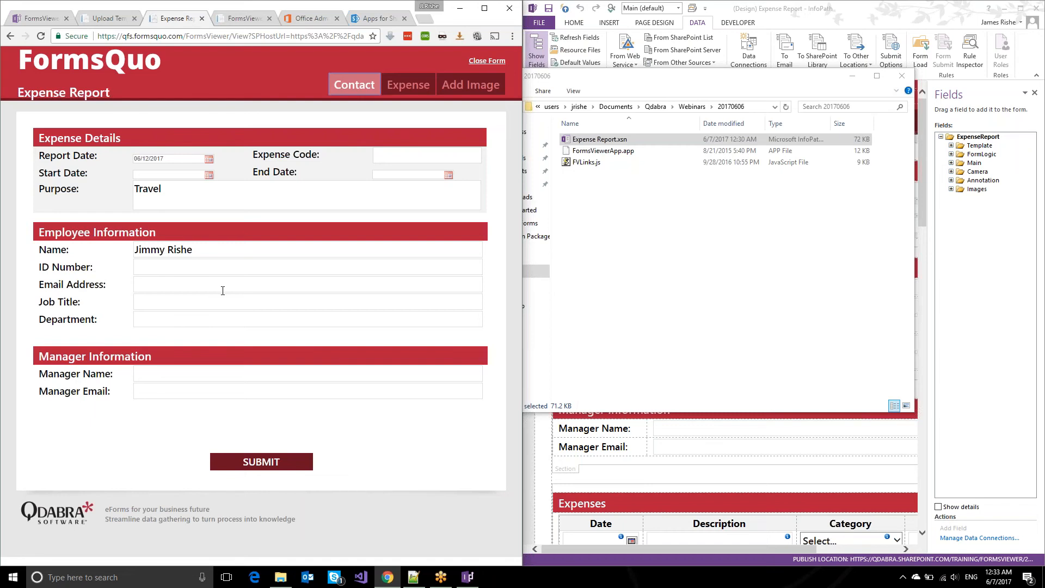
pyautogui.click(164, 373)
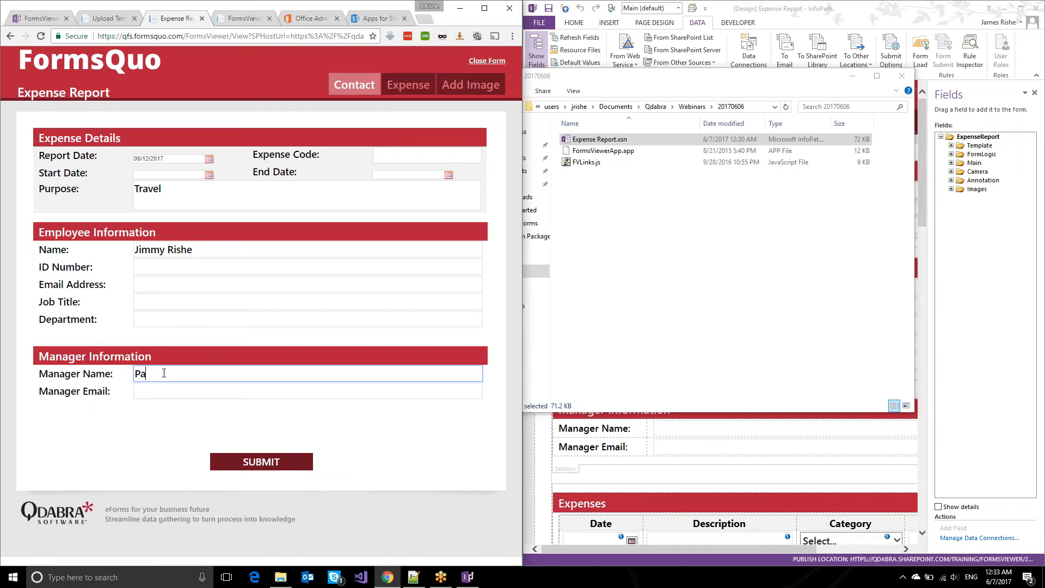
pyautogui.press('Tab')
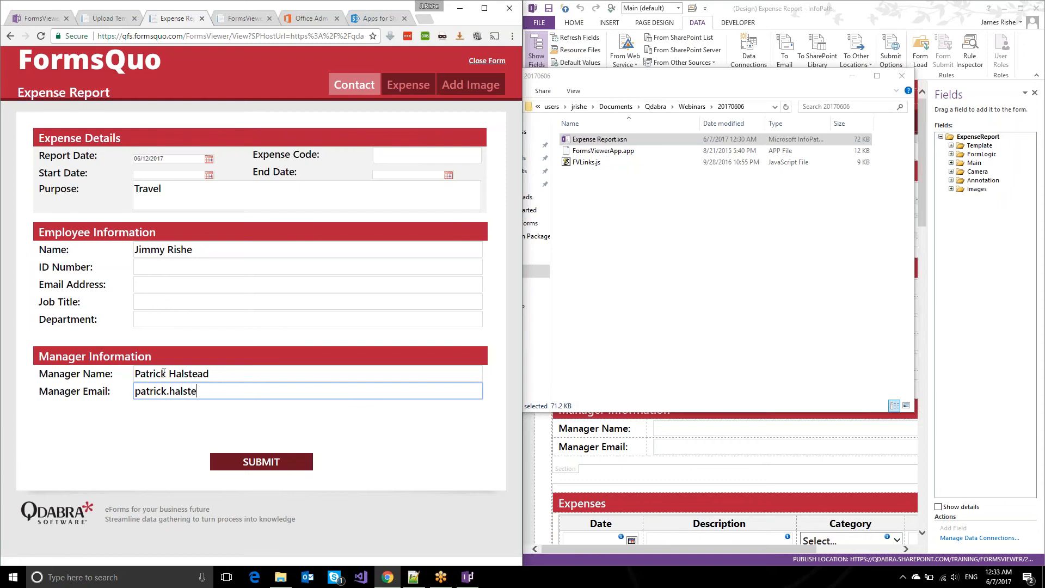
# Fill in the employee's e-mail address and submit the expense report.
pyautogui.hotkey('shift', 'Tab')
pyautogui.hotkey('shift', 'Tab')
pyautogui.hotkey('shift', 'Tab')
pyautogui.hotkey('shift', 'Tab')
pyautogui.hotkey('shift', 'Tab')
pyautogui.write('j')
pyautogui.press('BackSpace')
pyautogui.press('Tab')
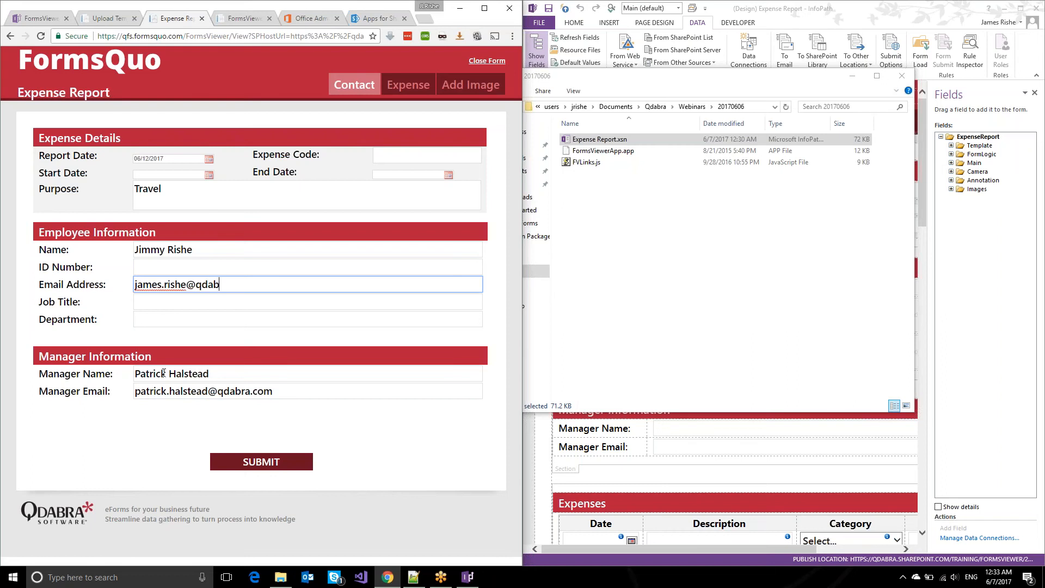
pyautogui.click(233, 467)
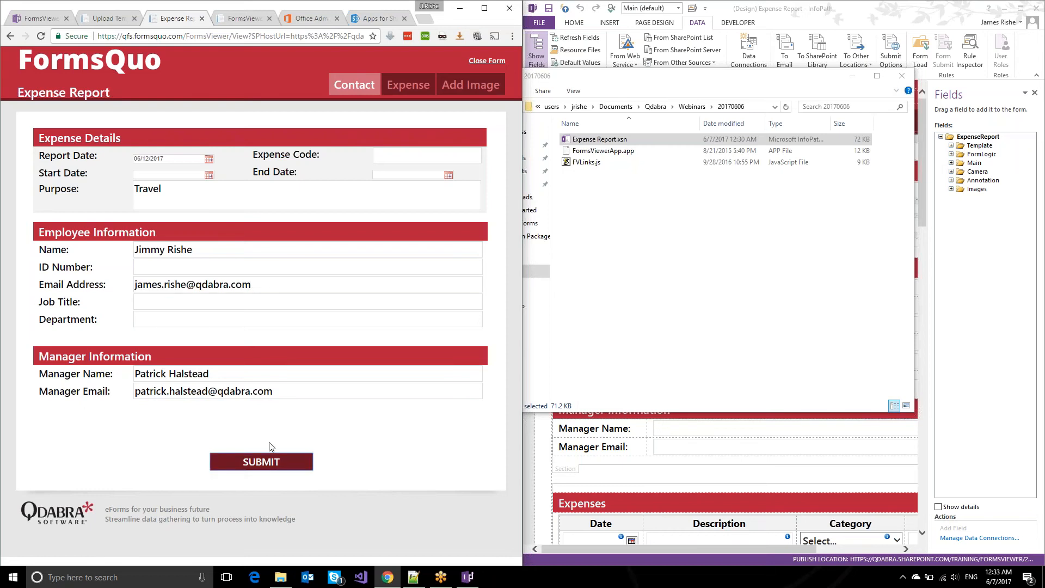
# Select the SUBMIT button in the Main view and show its rules.
pyautogui.click(762, 7)
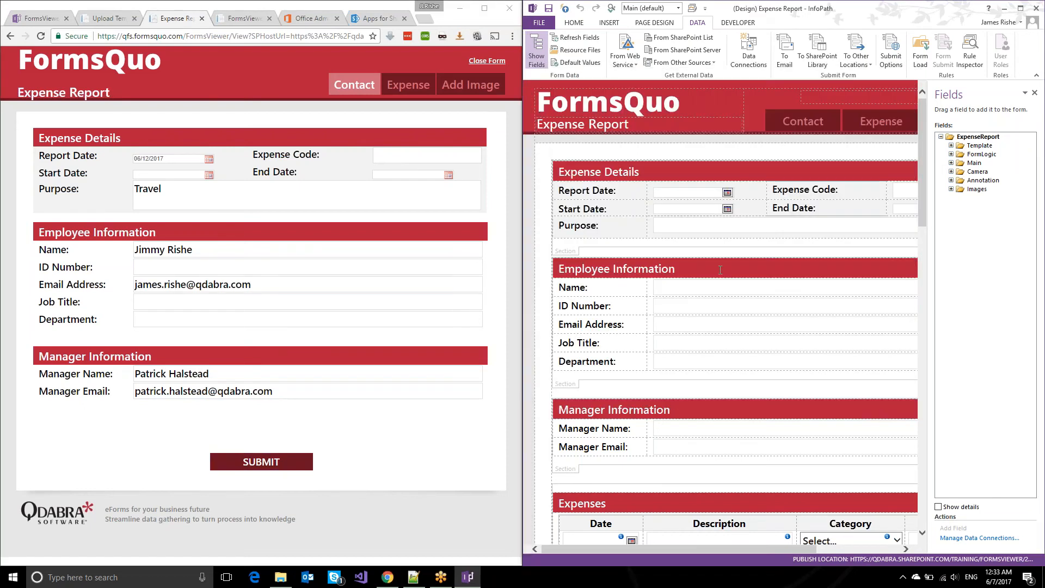
pyautogui.scroll(-15, 779, 329)
pyautogui.click(780, 429)
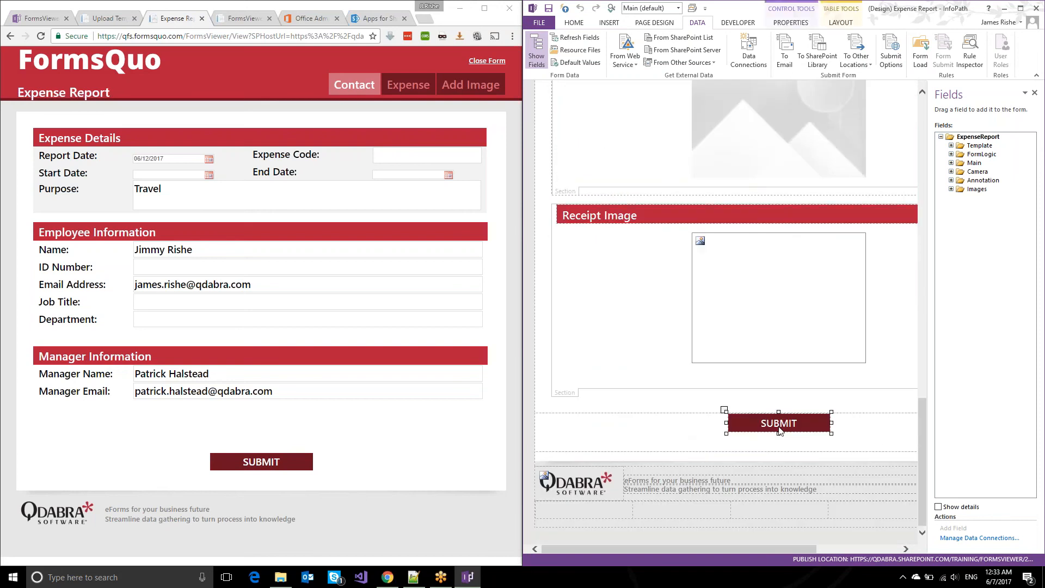
pyautogui.click(693, 9)
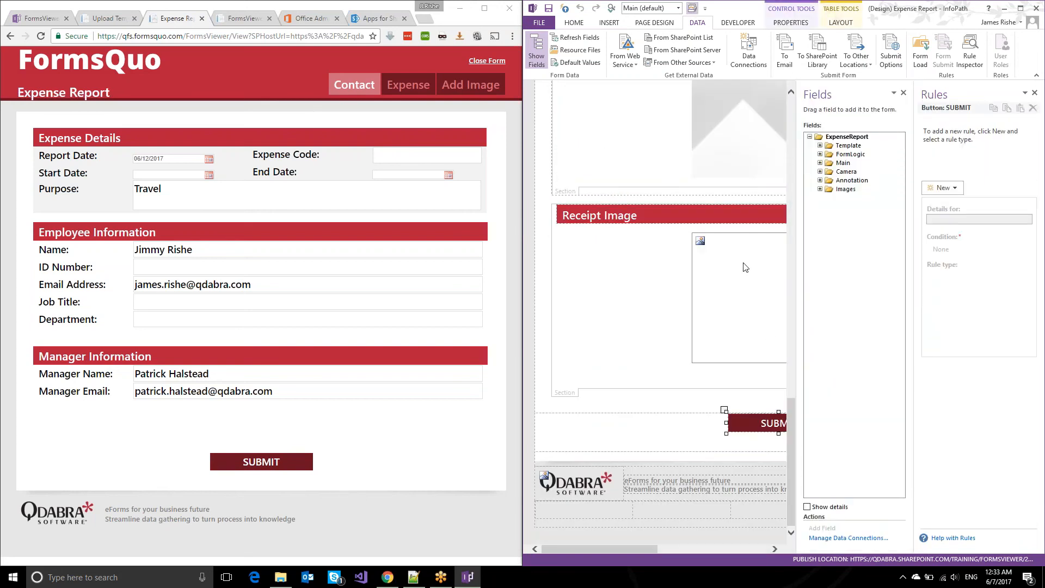
pyautogui.click(634, 9)
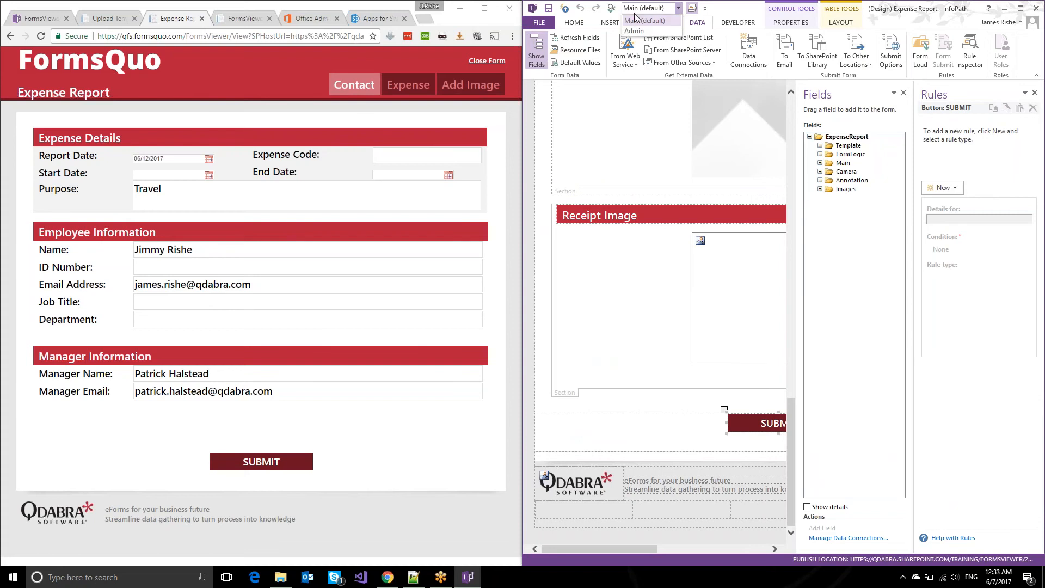
pyautogui.click(644, 420)
pyautogui.scroll(2, 644, 413)
# Add an action rule named Submit that submits data via SharePoint Library Submit.
pyautogui.click(942, 188)
pyautogui.click(950, 227)
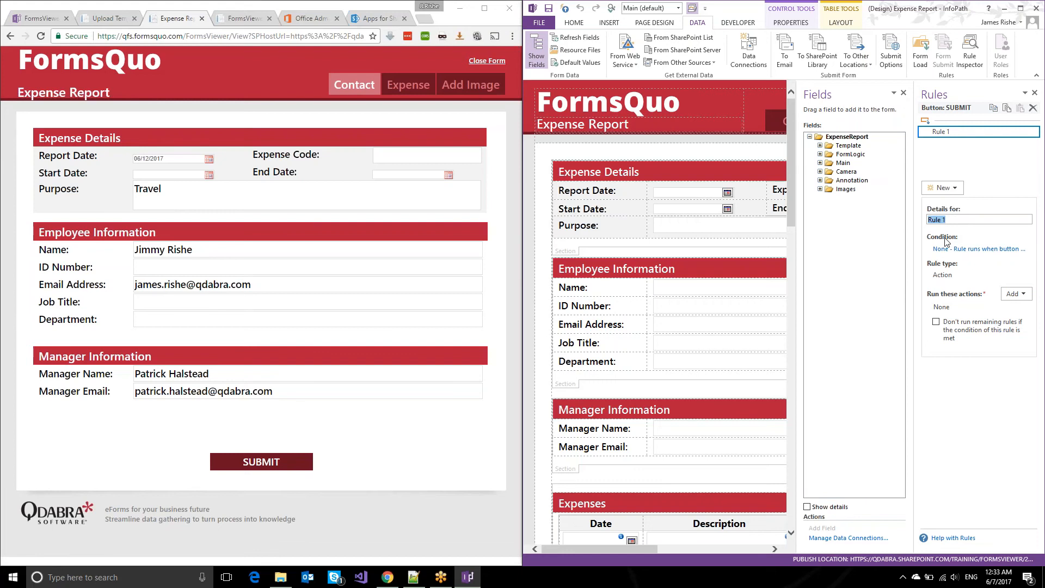
pyautogui.write('Submit')
pyautogui.click(1013, 293)
pyautogui.click(982, 356)
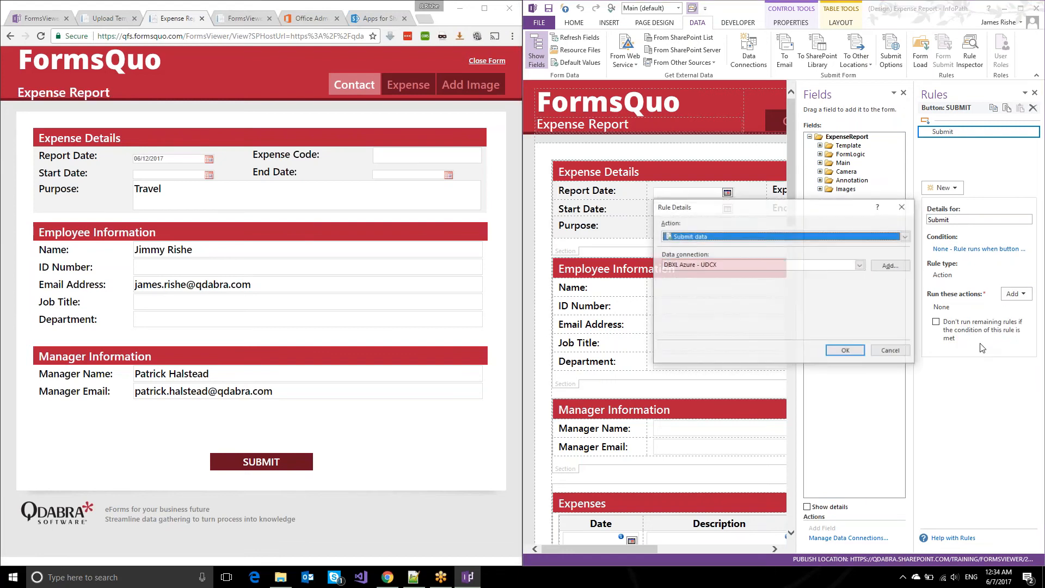
pyautogui.click(702, 272)
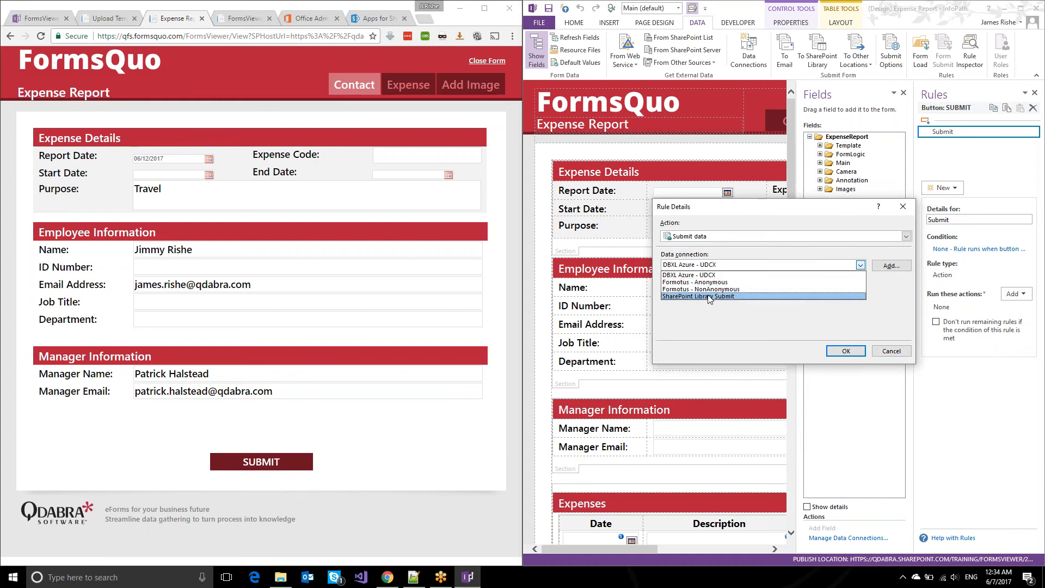
pyautogui.click(735, 300)
pyautogui.click(843, 351)
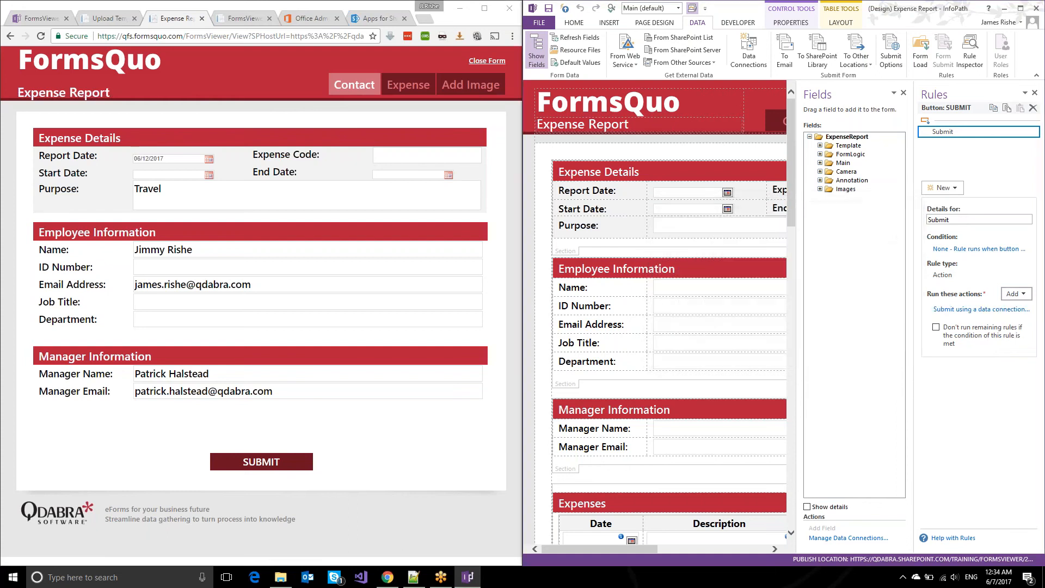
# Review the SUBMIT button's properties and close them unchanged.
pyautogui.scroll(-1, 720, 352)
pyautogui.scroll(-3, 719, 352)
pyautogui.scroll(-15, 716, 359)
pyautogui.rightClick(743, 424)
pyautogui.click(784, 550)
pyautogui.click(834, 357)
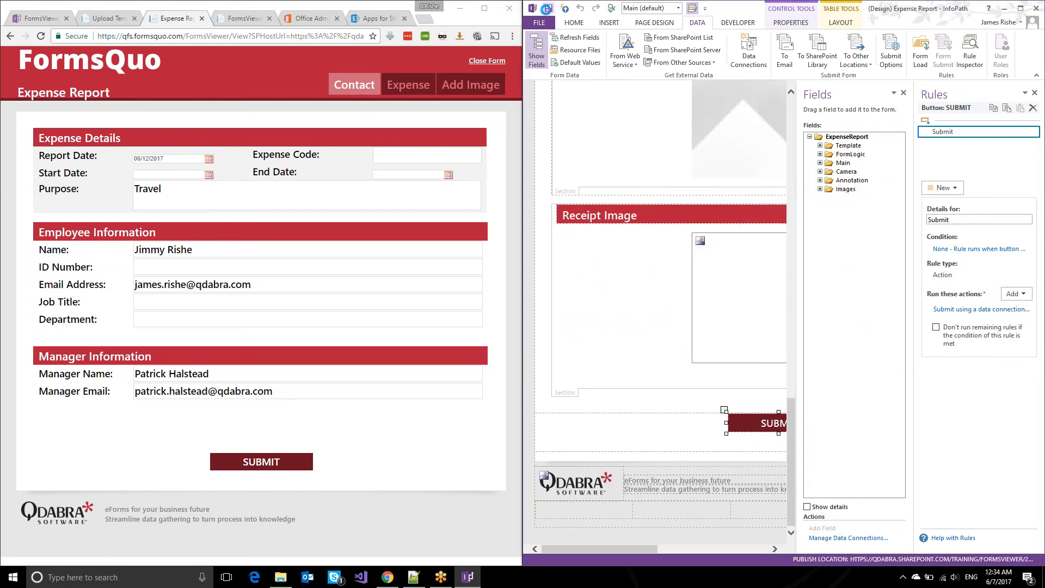
# Upload Expense Report.xsn as the new template and open a blank Expense Report form.
pyautogui.click(97, 19)
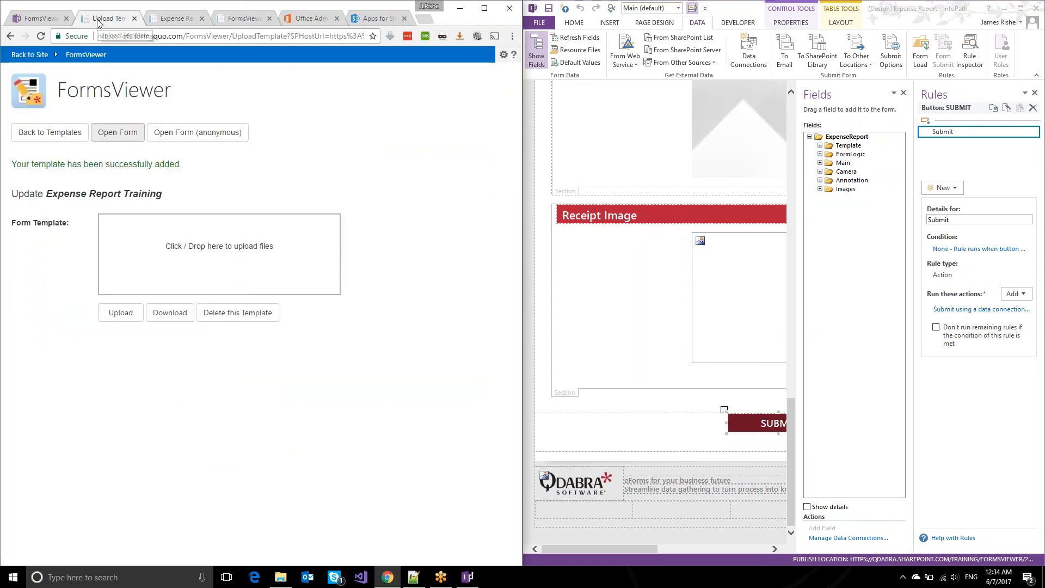
pyautogui.click(274, 580)
pyautogui.moveTo(599, 139); pyautogui.dragTo(264, 235)
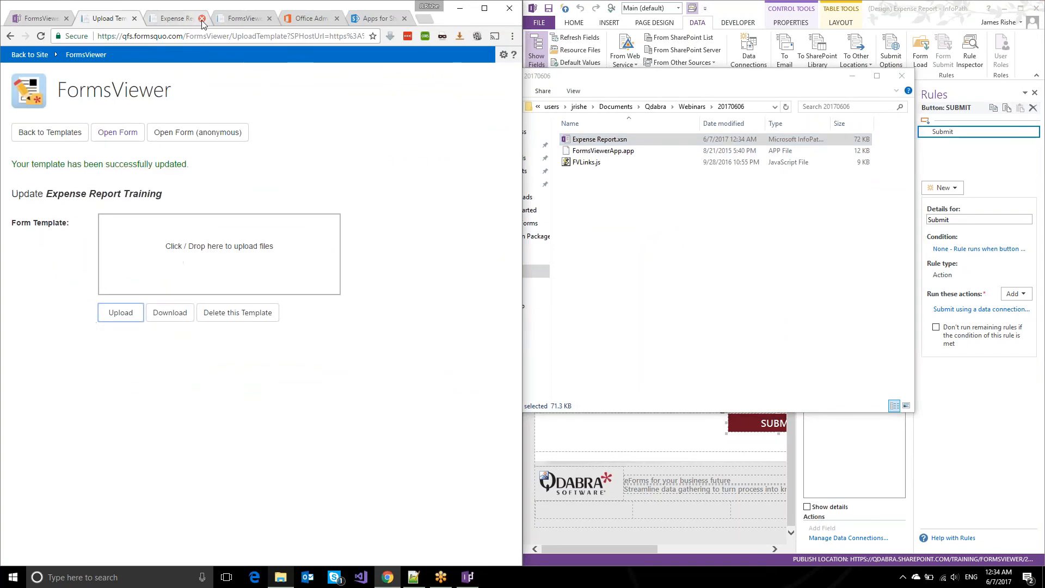
pyautogui.click(118, 132)
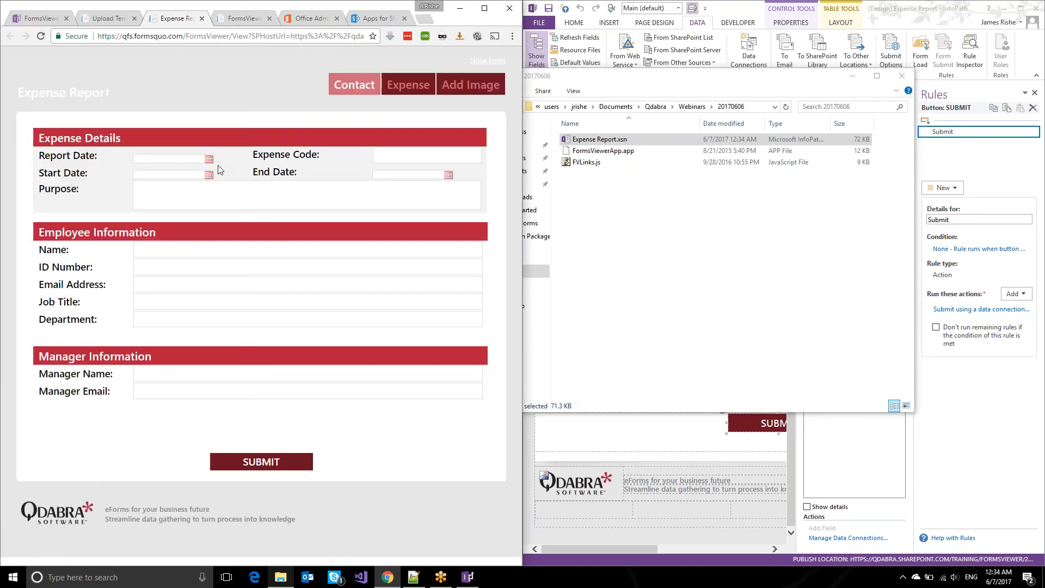
# Enter the employee's name and set the report date to 06/08/2017.
pyautogui.click(193, 250)
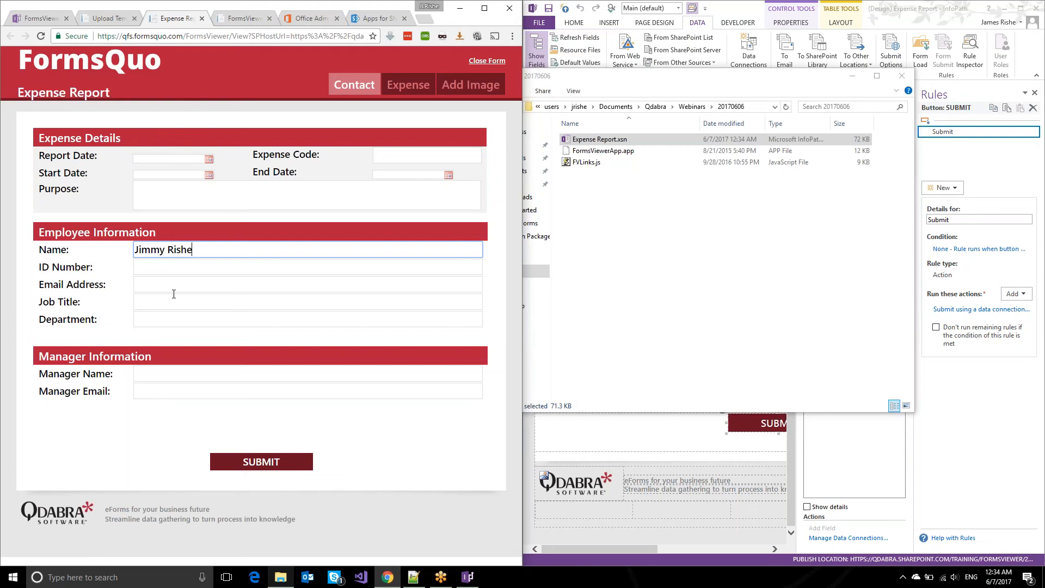
pyautogui.click(207, 159)
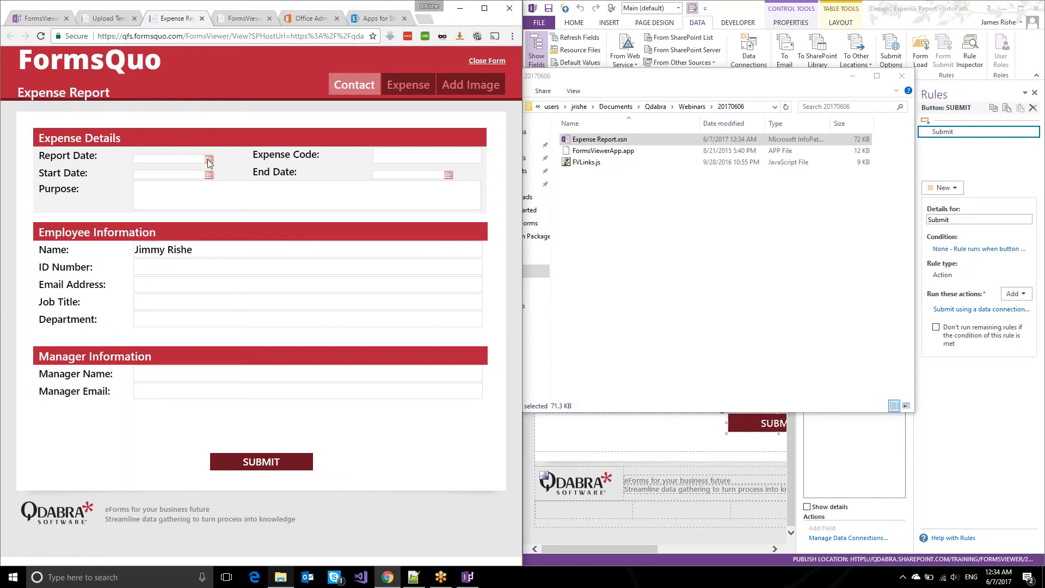
pyautogui.click(223, 224)
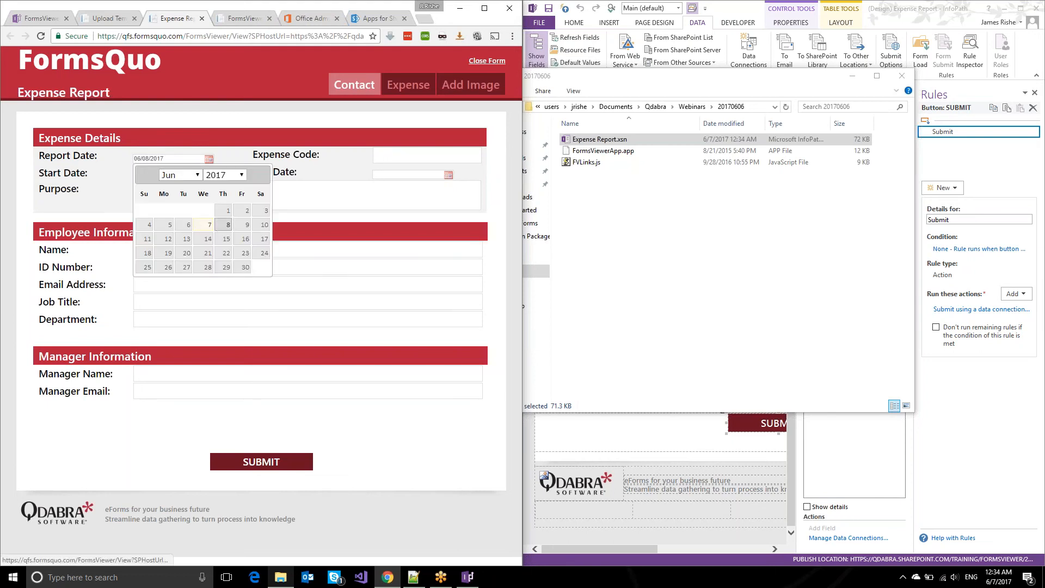
# Add a 06/08/2017 Train expense under Transportation for $23.00.
pyautogui.click(407, 83)
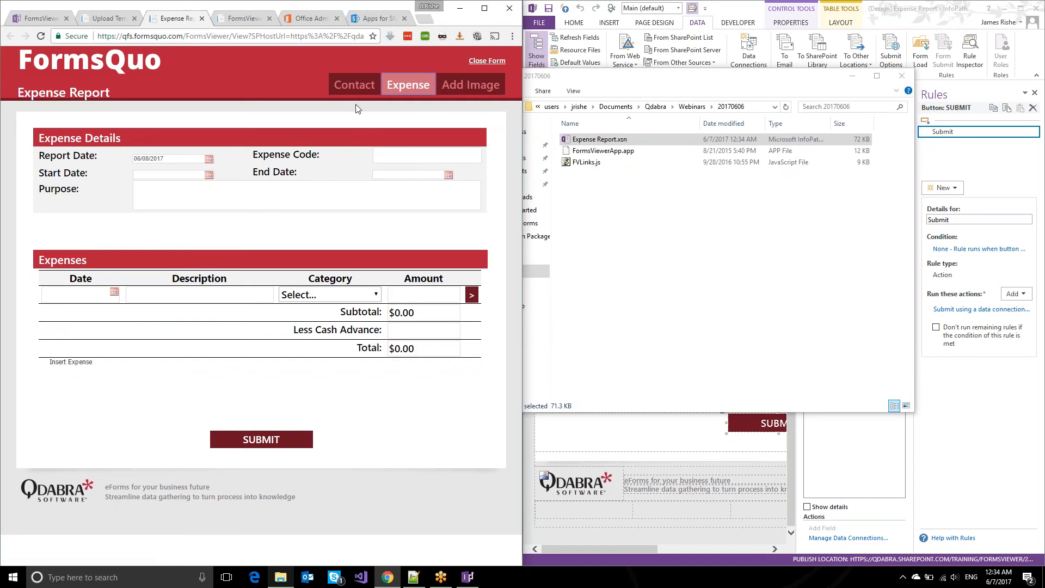
pyautogui.click(115, 292)
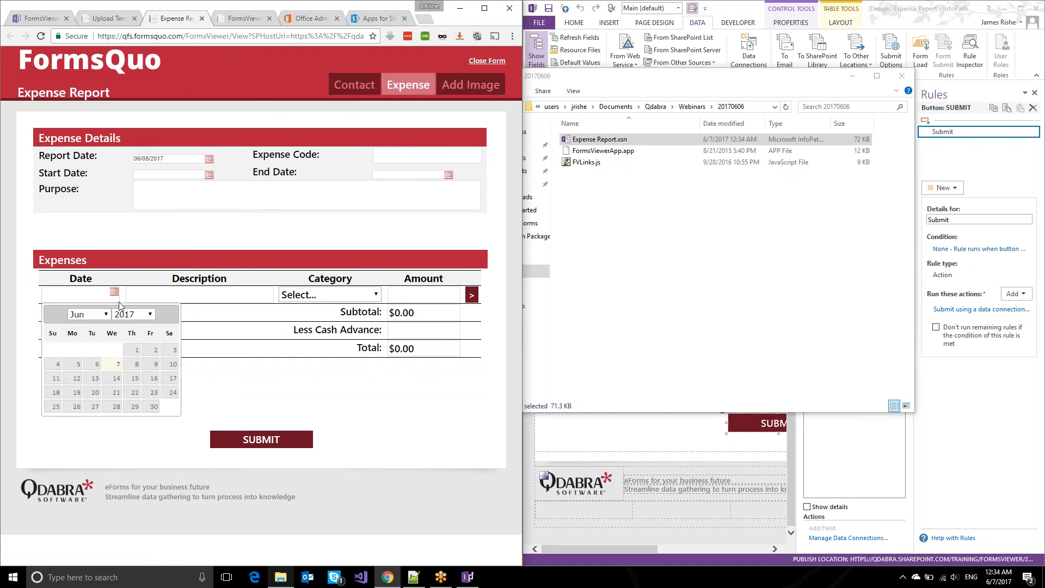
pyautogui.click(137, 364)
pyautogui.click(203, 299)
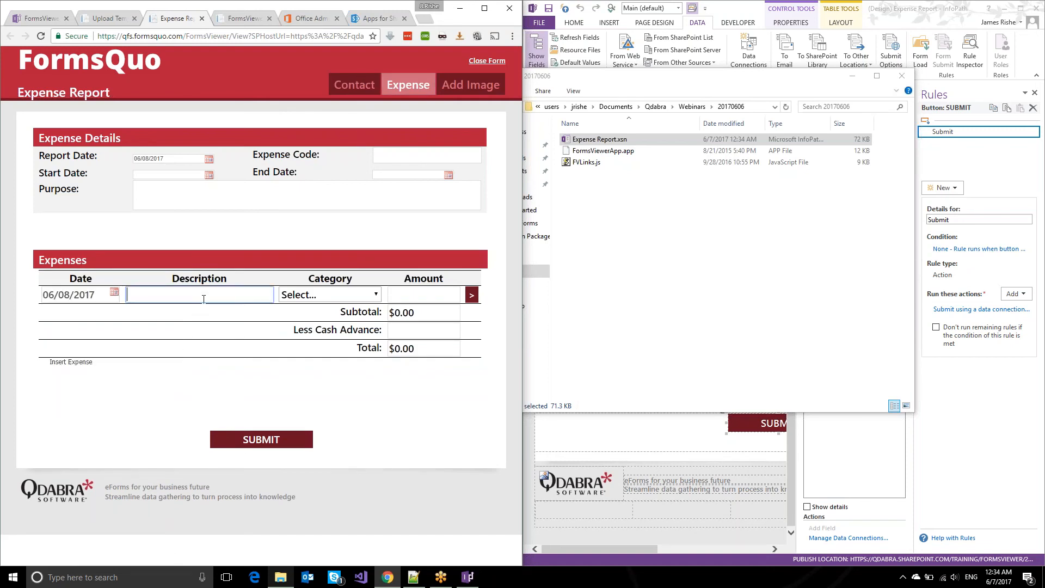
pyautogui.write('Train')
pyautogui.press('Tab')
pyautogui.press('m')
pyautogui.press('t')
pyautogui.press('Tab')
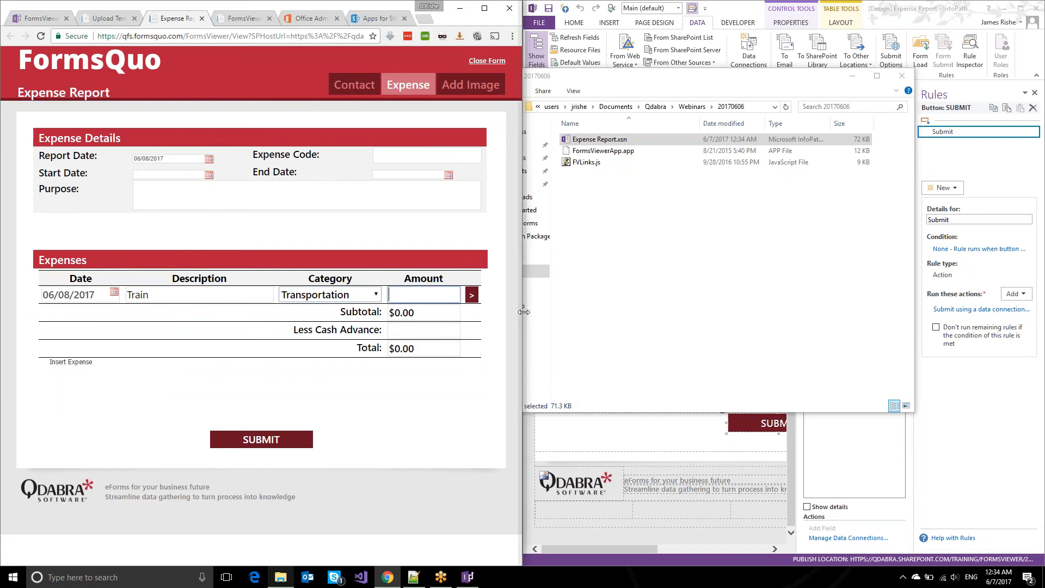
pyautogui.write('23')
pyautogui.press('Tab')
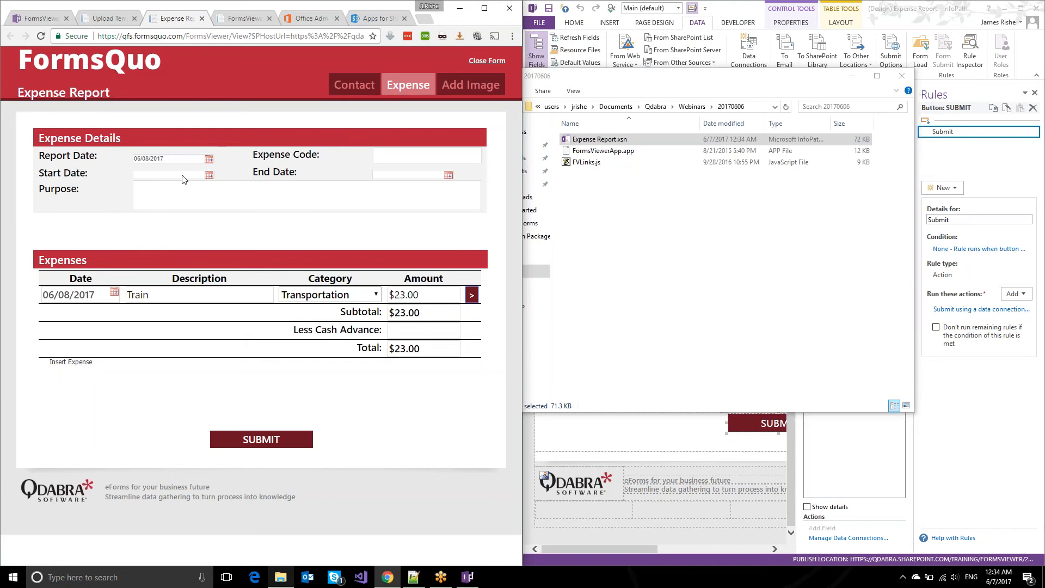
# Submit the report and return to the managed templates list.
pyautogui.click(262, 446)
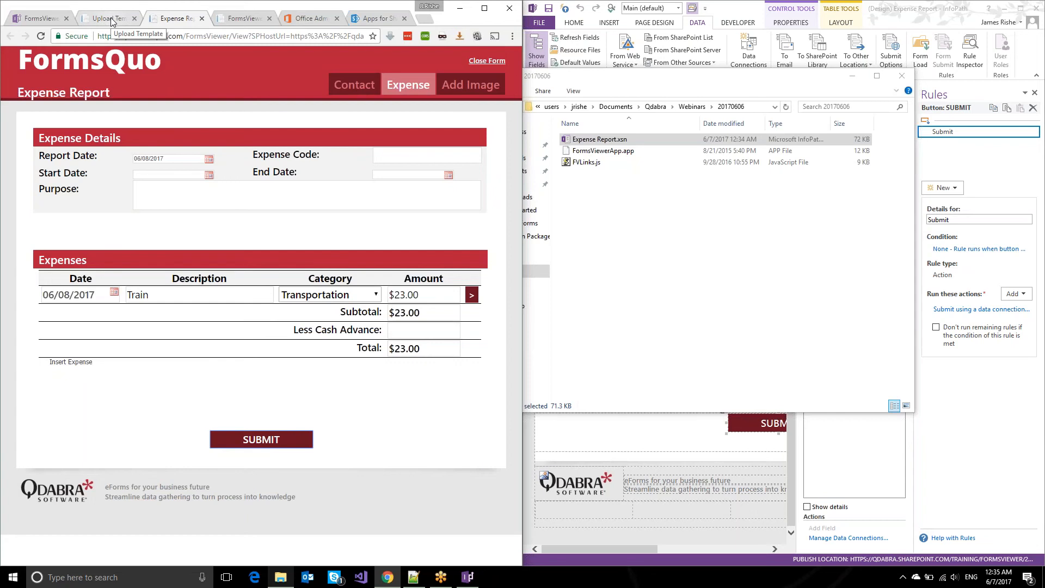
pyautogui.click(111, 20)
pyautogui.click(11, 36)
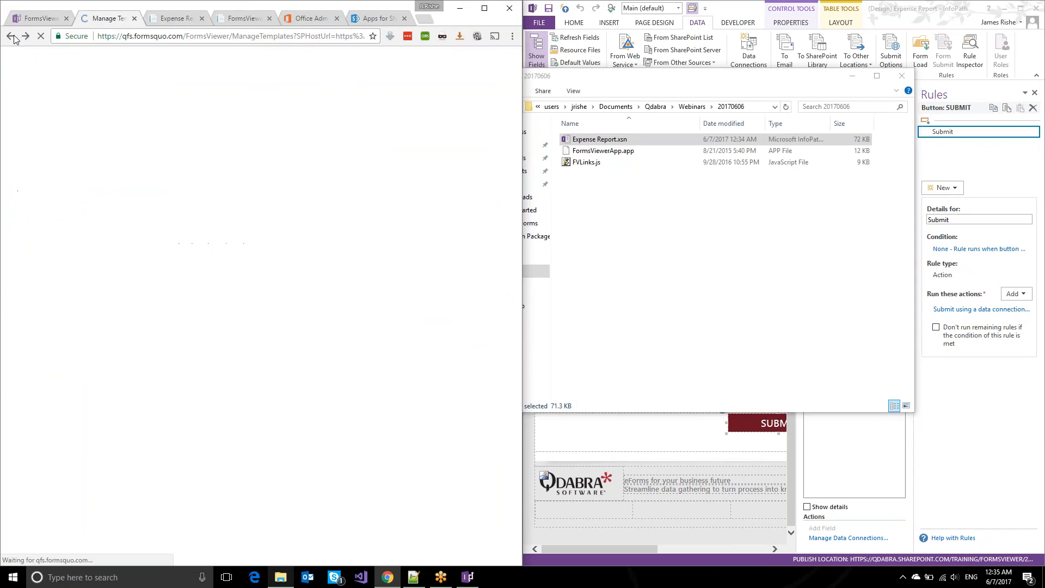
# Return to the SharePoint Site contents and open the ExpenseReport library.
pyautogui.click(12, 36)
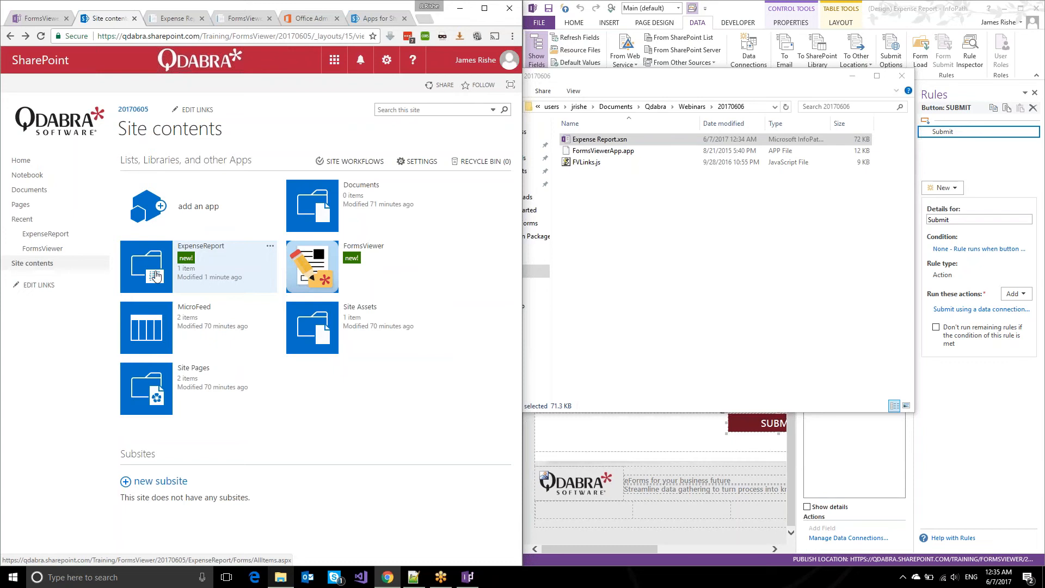
pyautogui.click(162, 19)
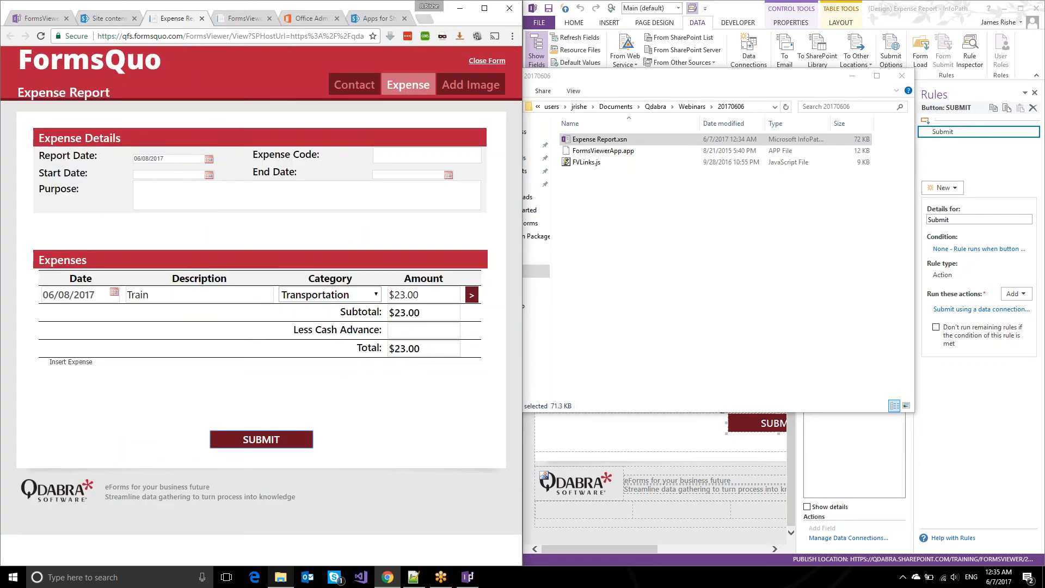
pyautogui.click(118, 24)
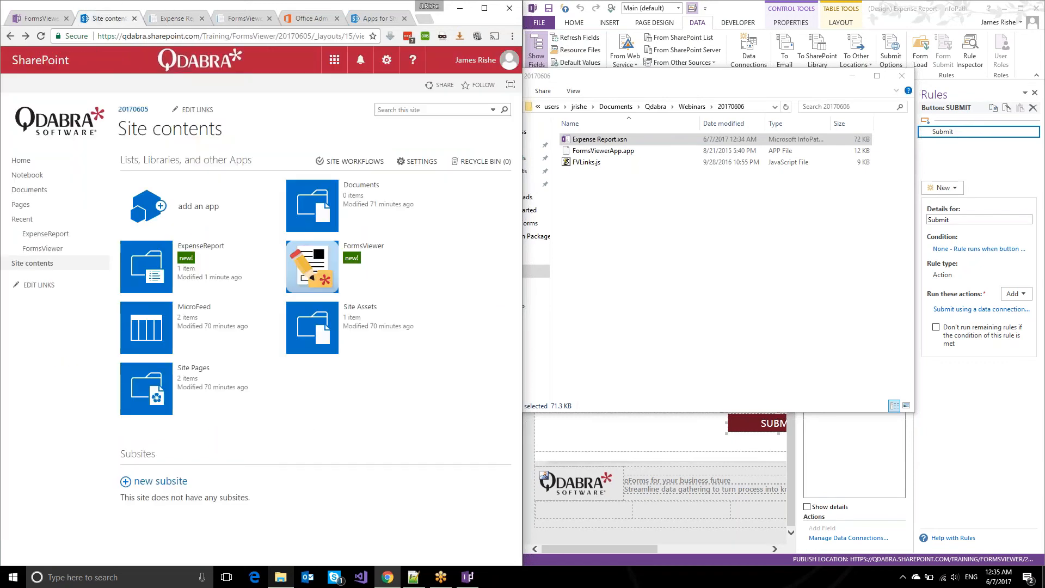
pyautogui.click(980, 450)
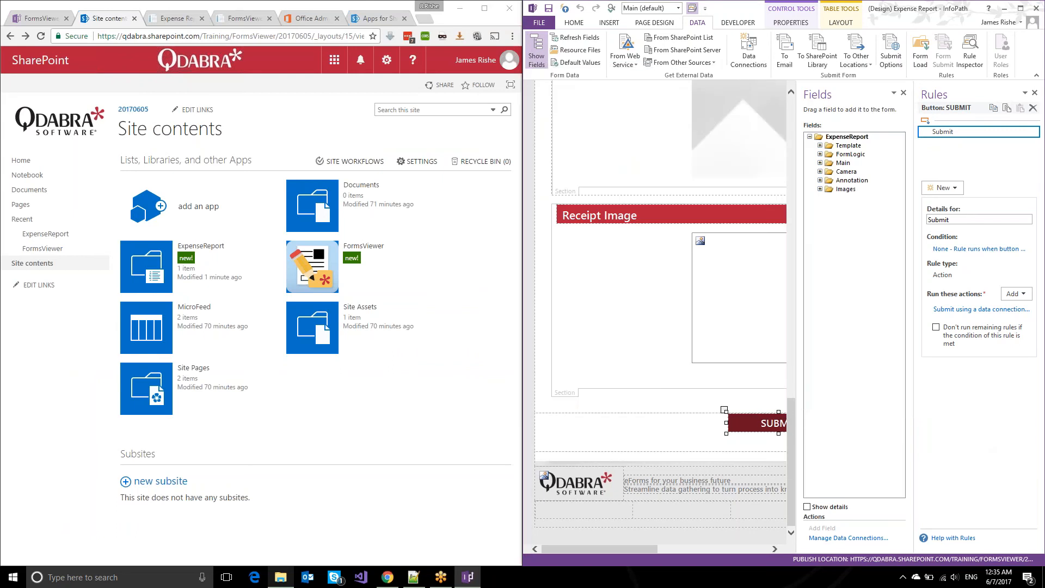
pyautogui.click(395, 464)
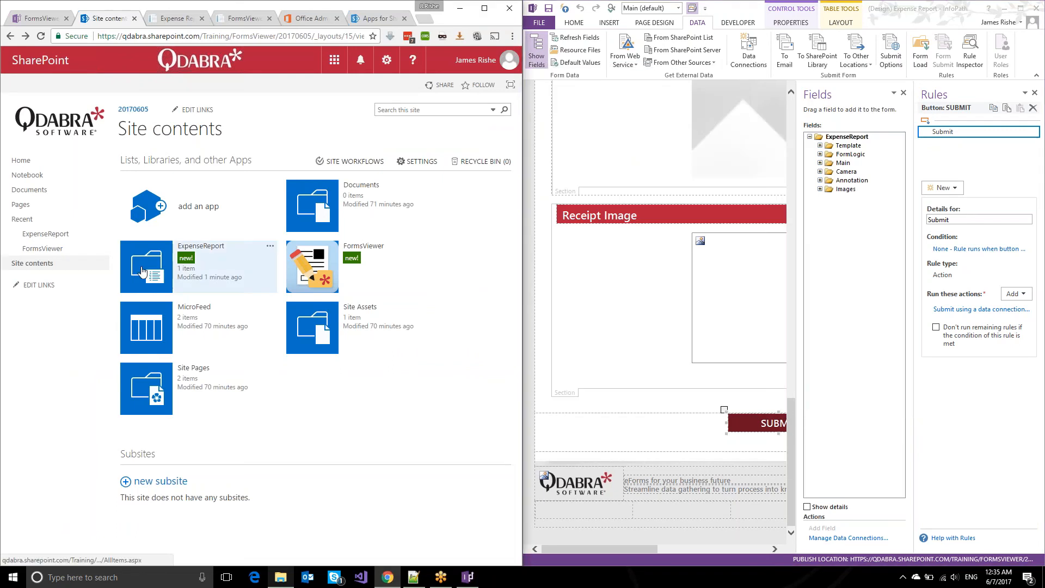
pyautogui.click(142, 280)
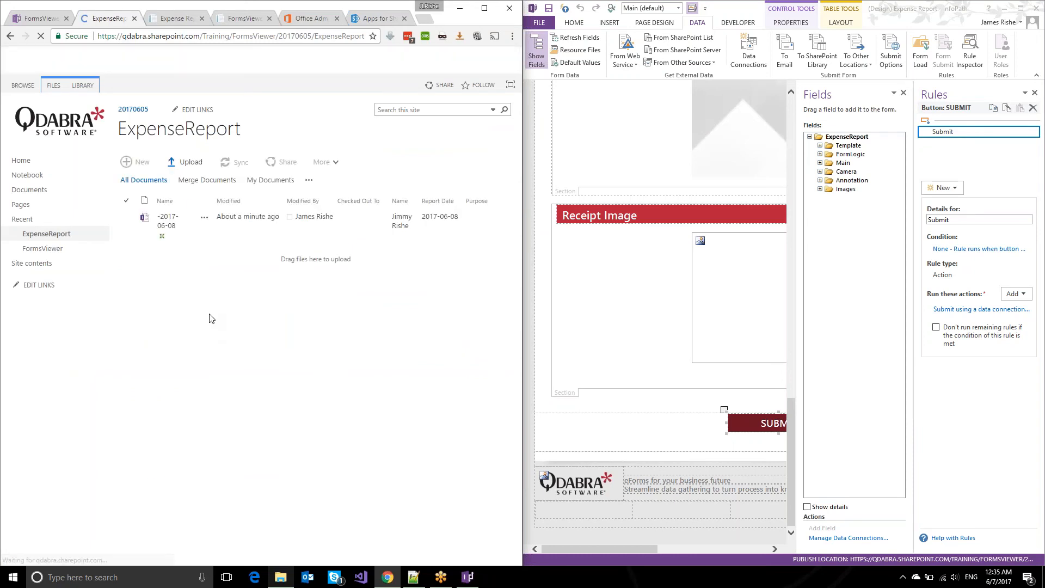
# Review the form's data connections in InfoPath, then return to the browser.
pyautogui.click(753, 54)
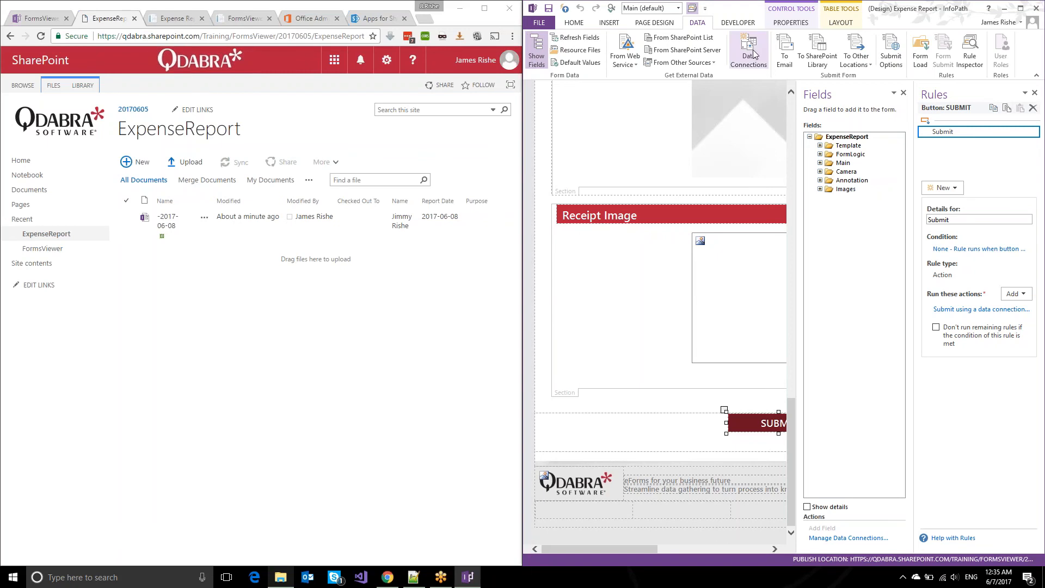
pyautogui.click(917, 157)
pyautogui.click(185, 23)
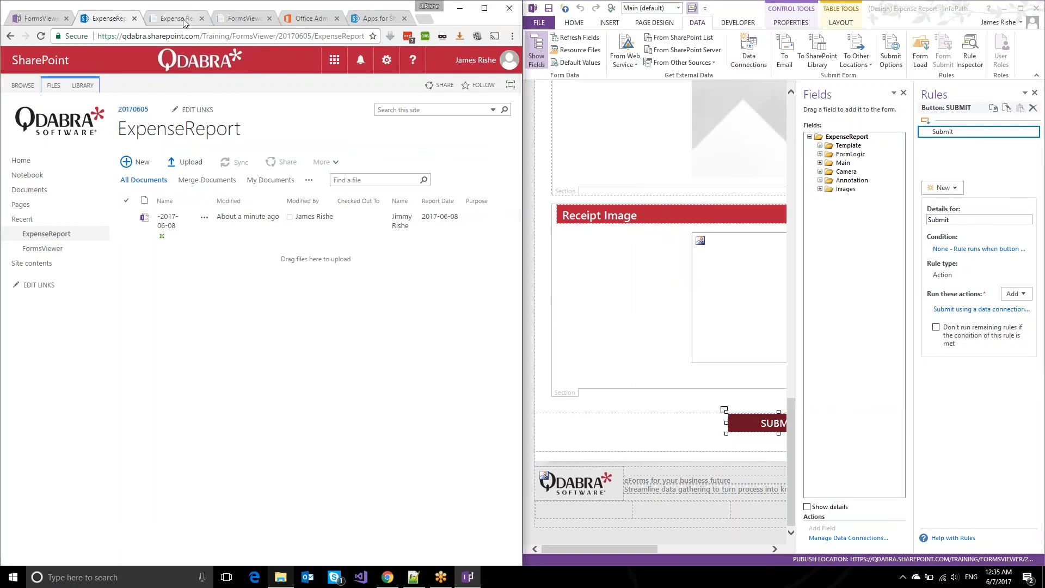
# Enter the employee's e-mail address on the Contact view and submit the form.
pyautogui.click(186, 20)
pyautogui.click(354, 83)
pyautogui.click(163, 288)
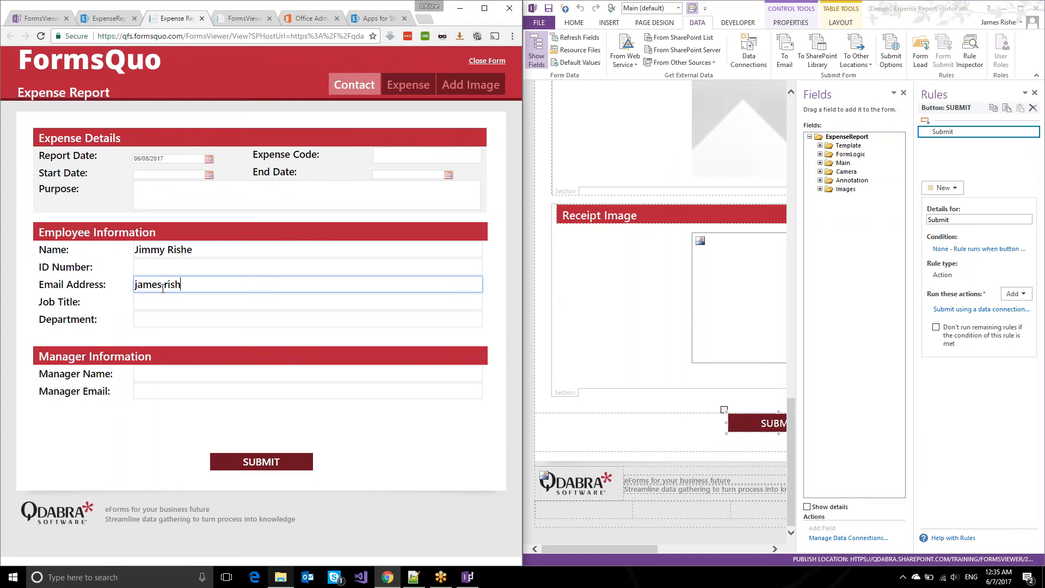
pyautogui.click(228, 467)
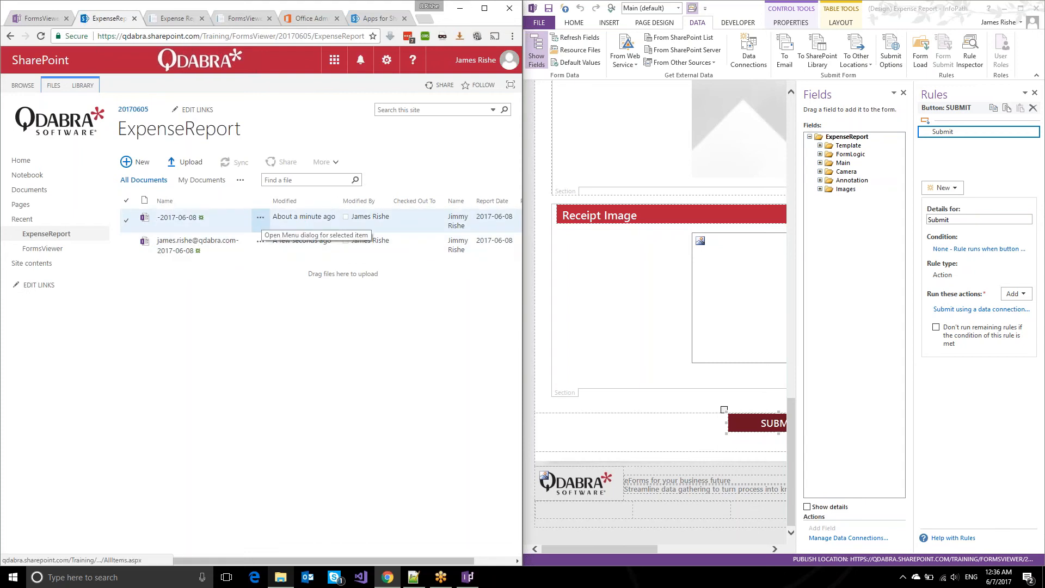
# Inspect the first ExpenseReport library item's details, then open the form files folder.
pyautogui.click(248, 223)
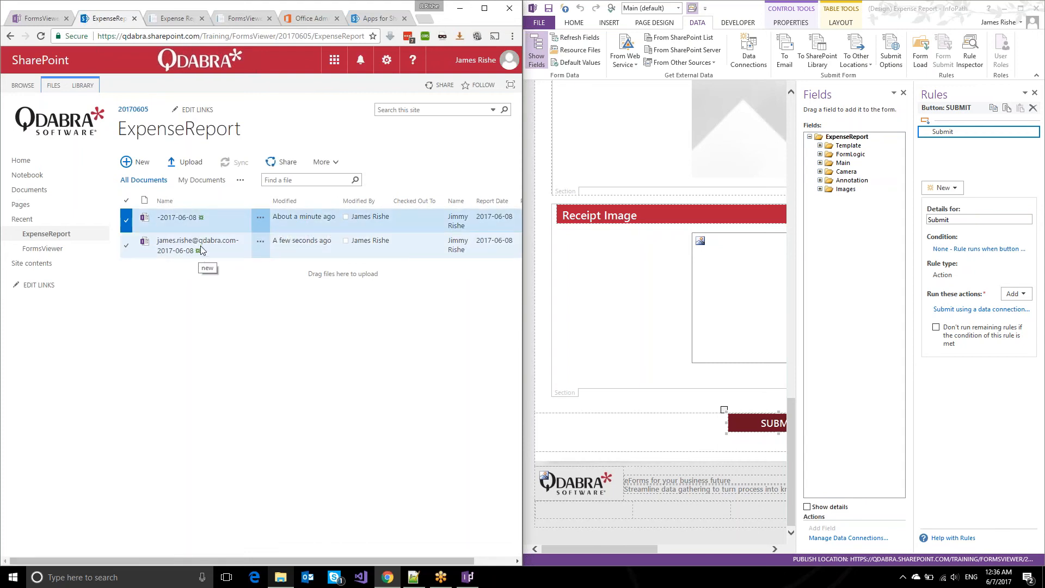
pyautogui.click(260, 218)
pyautogui.click(234, 303)
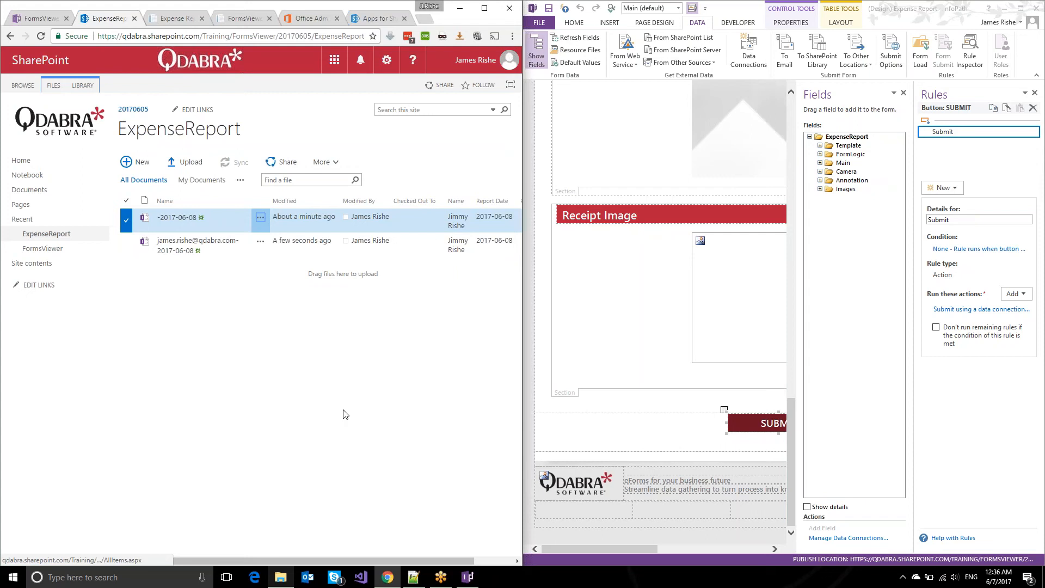
pyautogui.click(280, 577)
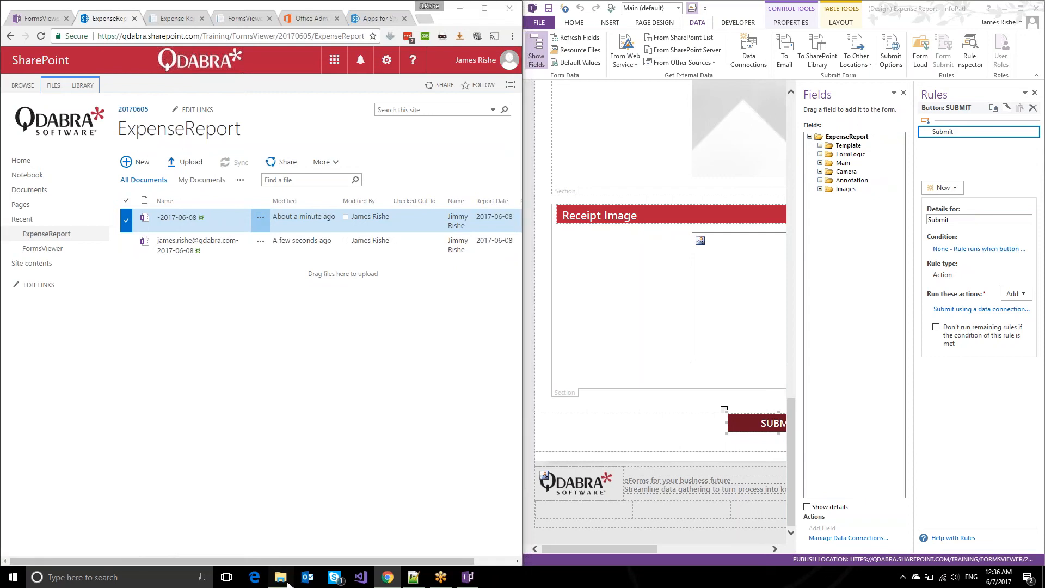
# Rename FVLinks.js to 'FVLinks - Expense Report.js'.
pyautogui.click(594, 239)
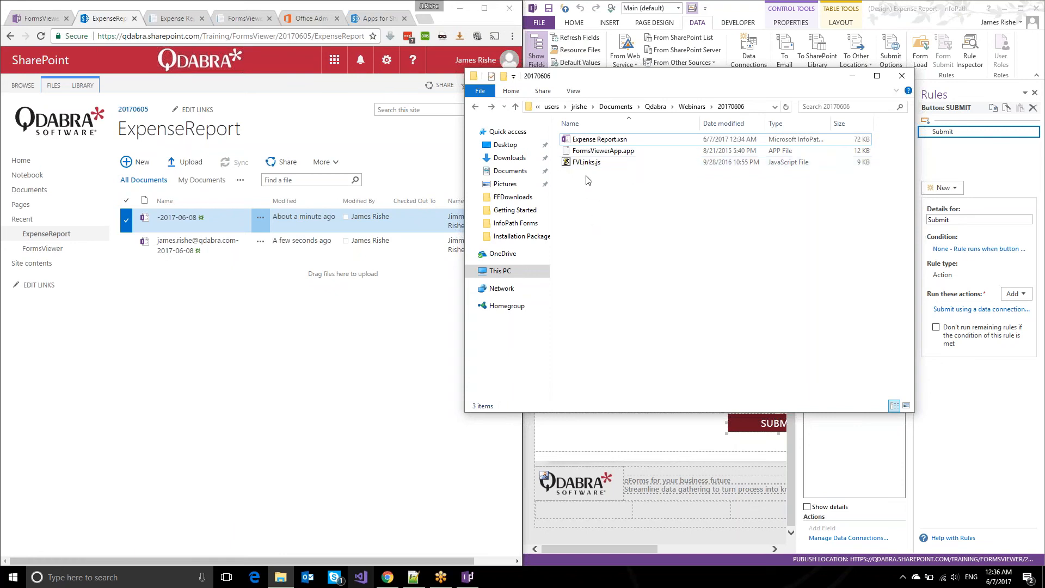
pyautogui.click(586, 167)
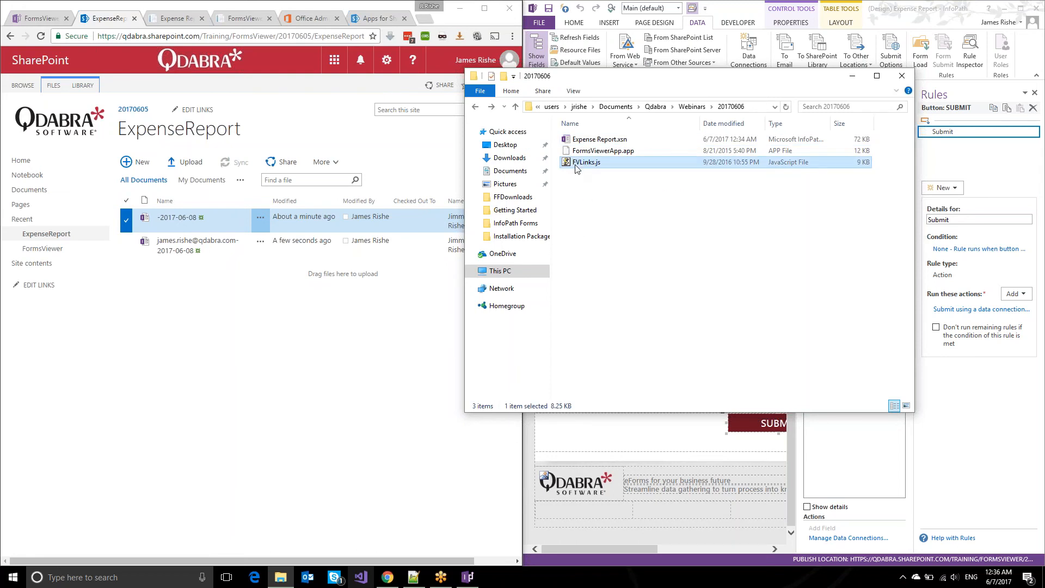
pyautogui.press('F2')
pyautogui.press('Right')
pyautogui.write('- ')
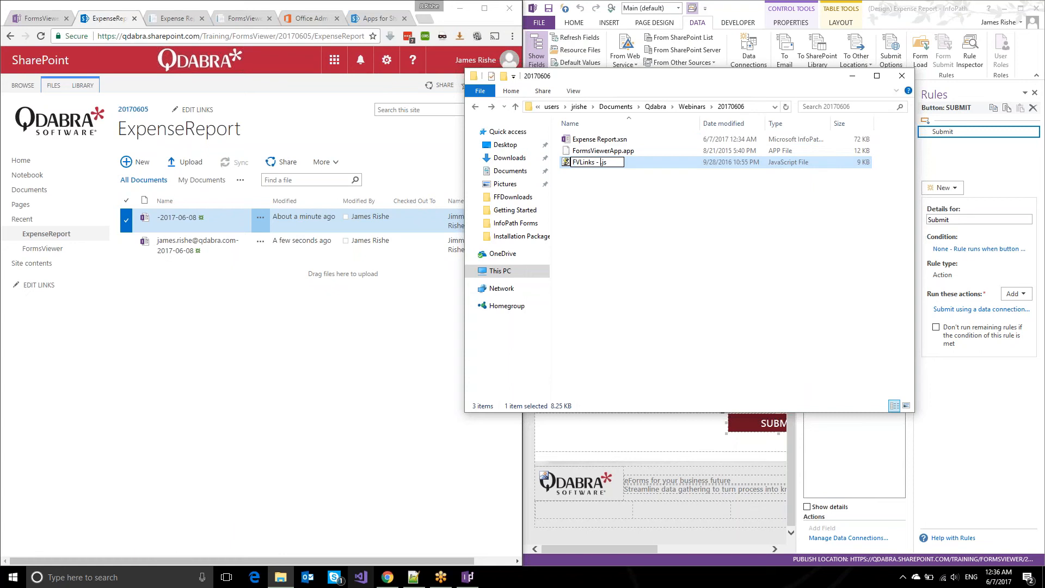
pyautogui.write('Expense Report')
pyautogui.press('Return')
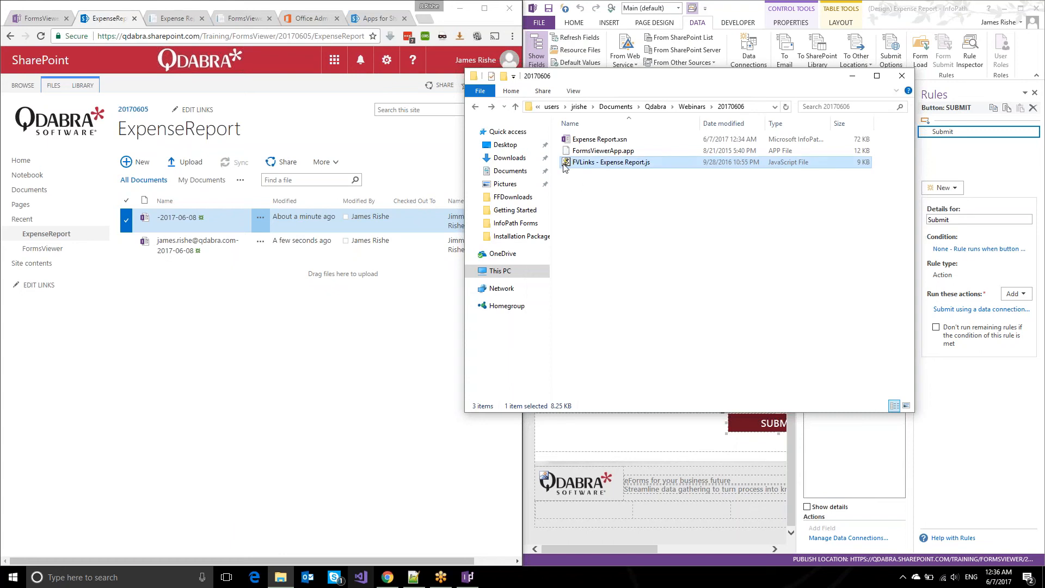
# Edit the renamed script in Notepad++, snapped beside the browser.
pyautogui.rightClick(563, 164)
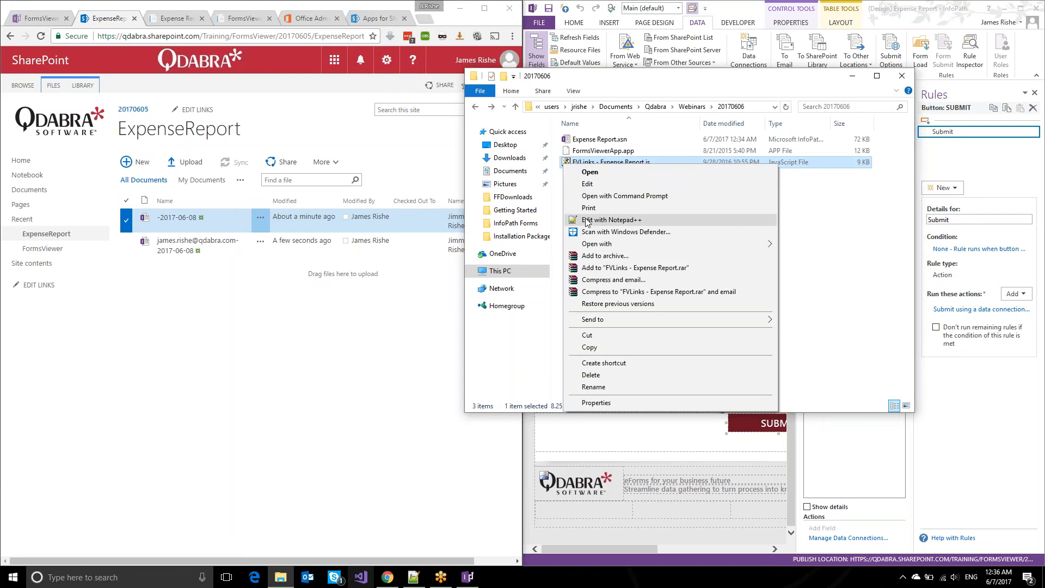
pyautogui.click(584, 220)
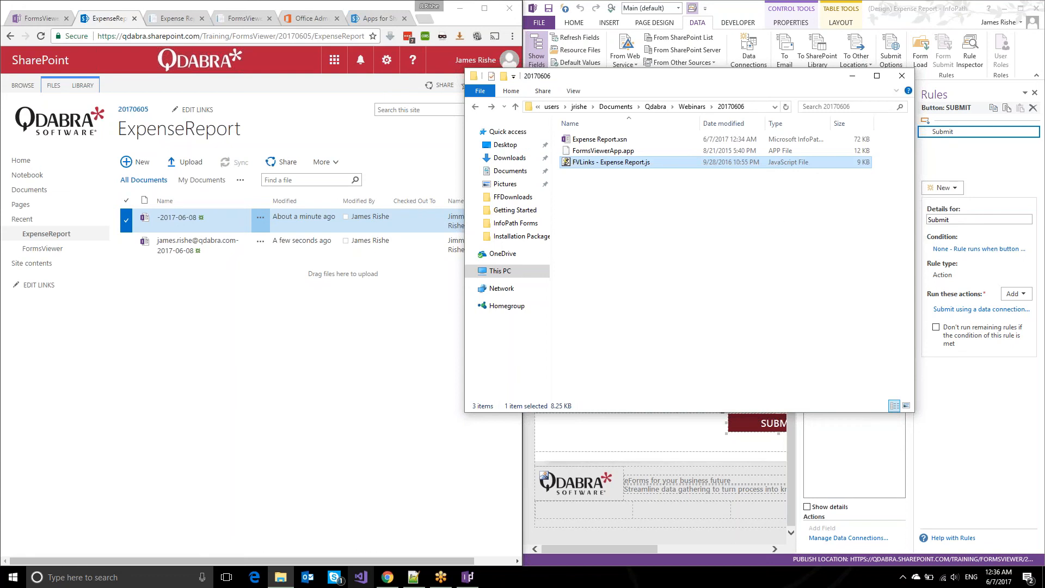
pyautogui.press('super+Right')
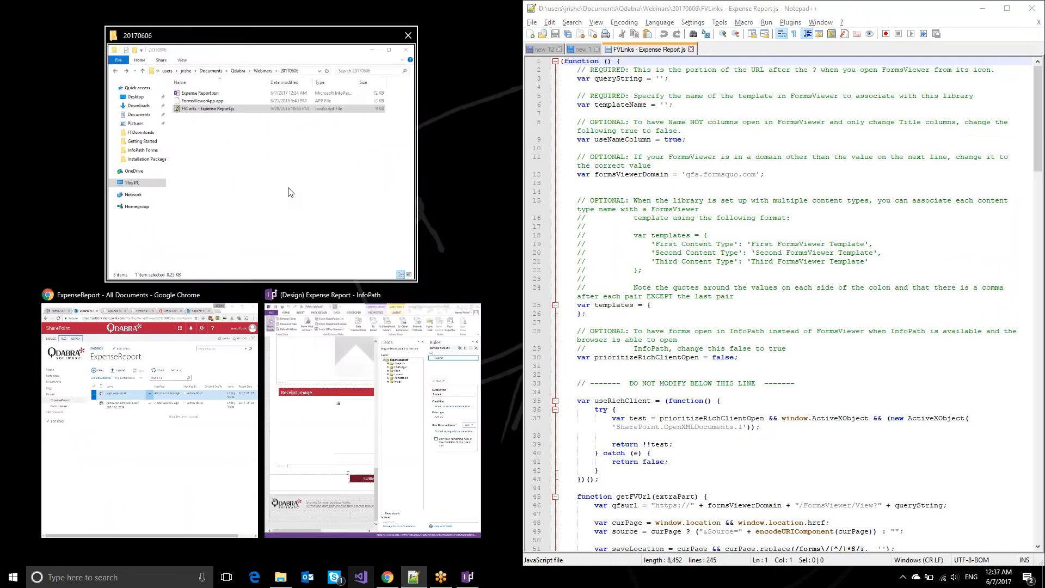
pyautogui.click(201, 436)
# Copy the FormsViewer page address and paste the query string into the script's queryString.
pyautogui.click(254, 22)
pyautogui.click(235, 37)
pyautogui.click(235, 37)
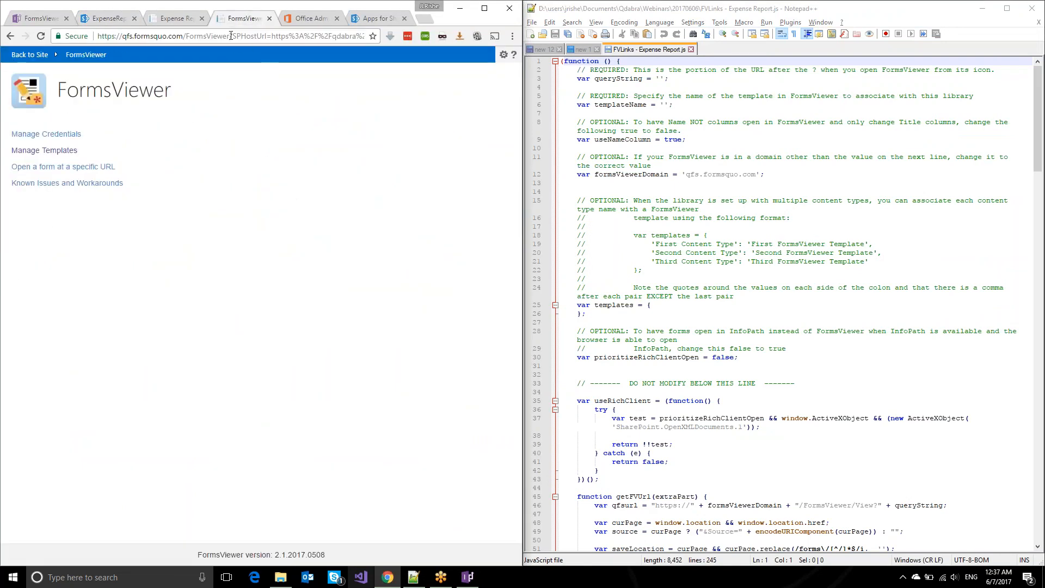
pyautogui.tripleClick(230, 36)
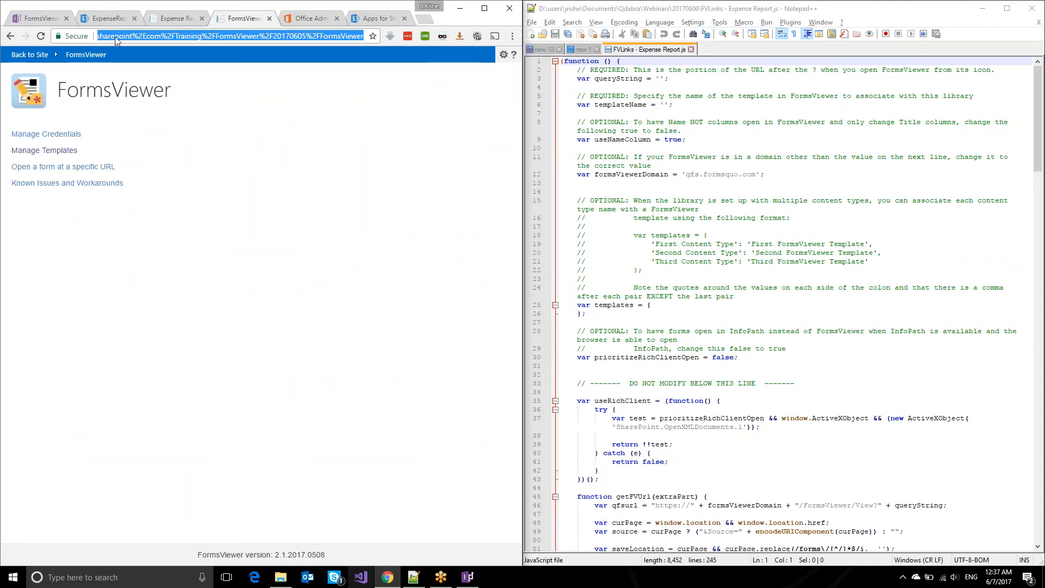
pyautogui.press('Home')
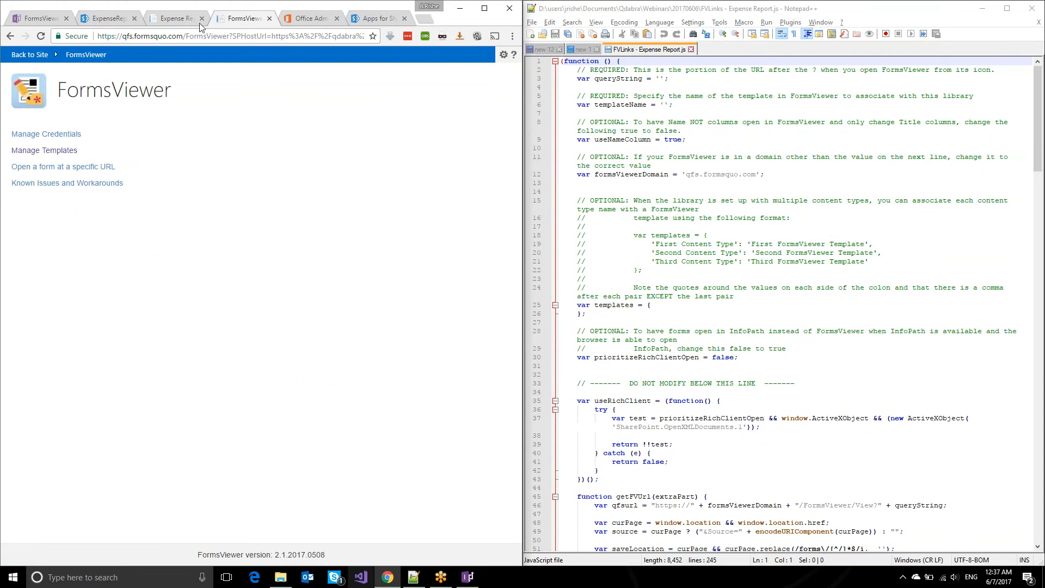
pyautogui.click(661, 80)
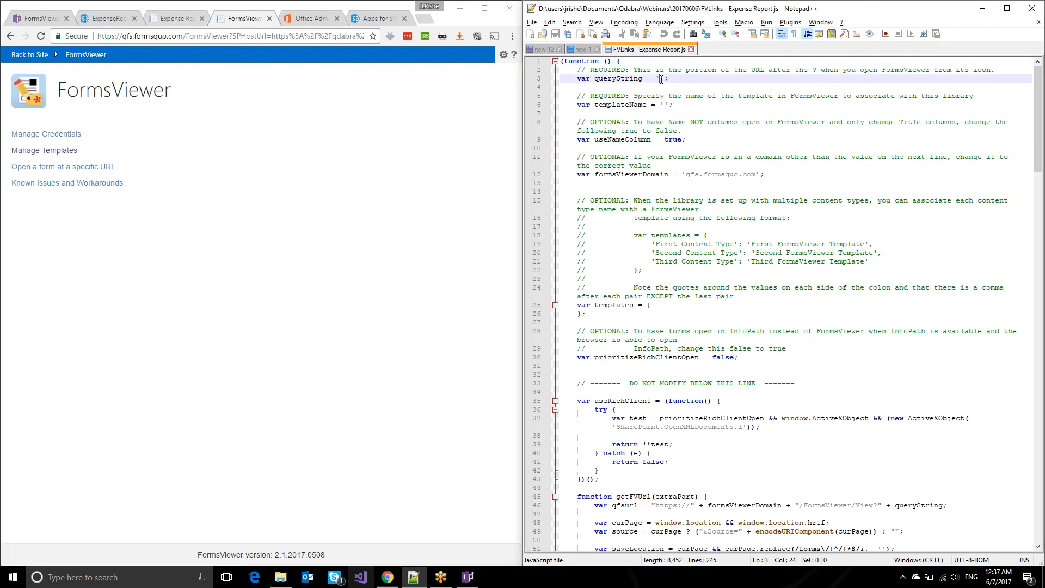
pyautogui.write('SPHostUrl=https%3A%2F%2Fqdabra%2Esharepoint%2Ecom%2FTraining%2FFormsViewer%2F20170605&SPLanguage=en-US&SPClientTag=0&SPProductNumber=16%2E0%2E6525%2E1206&SPAppWebUrl=https%3A%2F%2Fqdabra-a499105cd623f0%2Esharepoint%2Ecom%2FTraining%2FFormsViewer%2F20170605%2FFormsViewer')
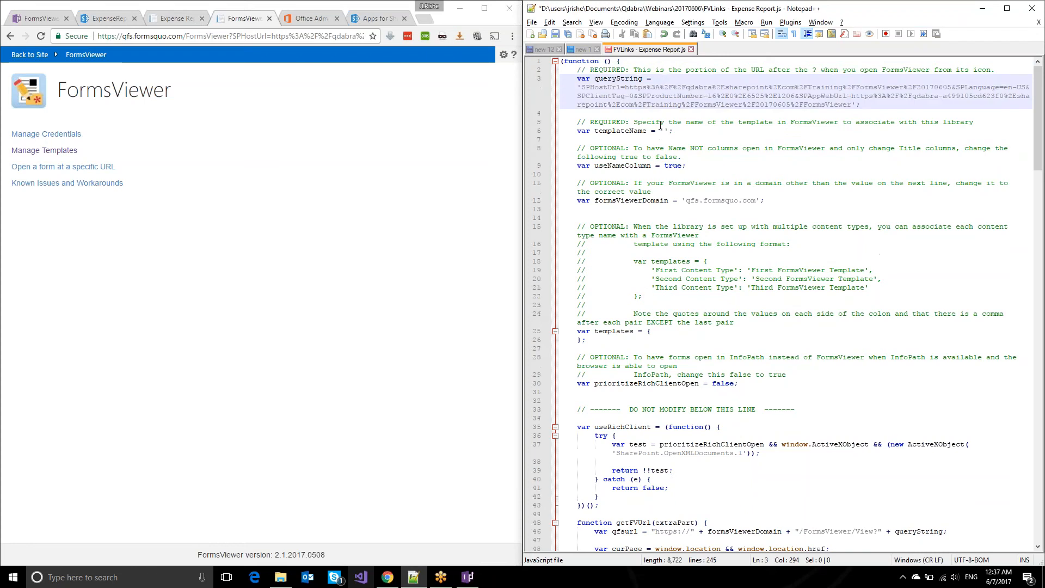
# Set templateName to 'Expense Report Training' and save the script.
pyautogui.click(663, 130)
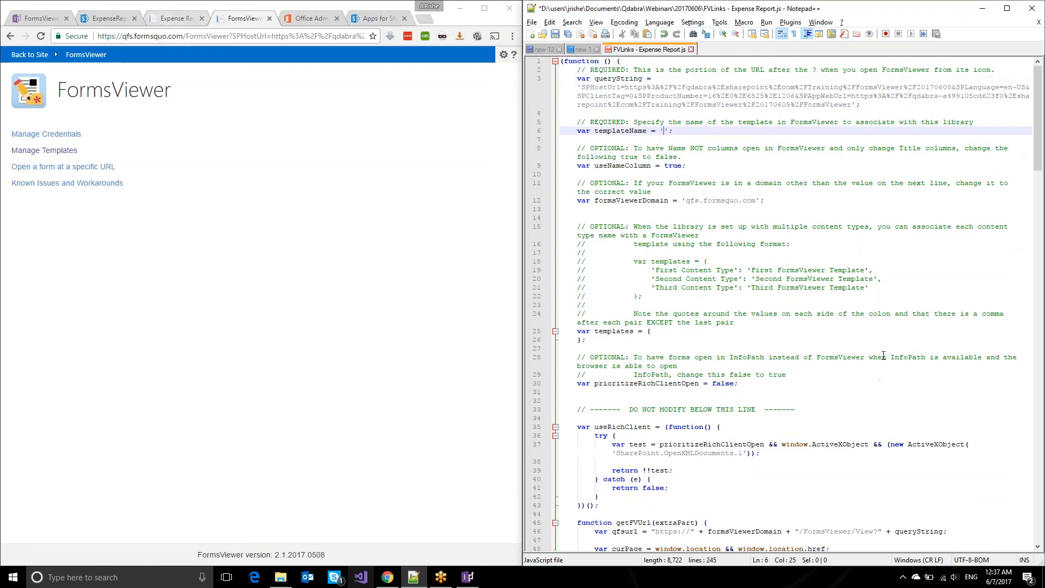
pyautogui.write('Expense Report Training')
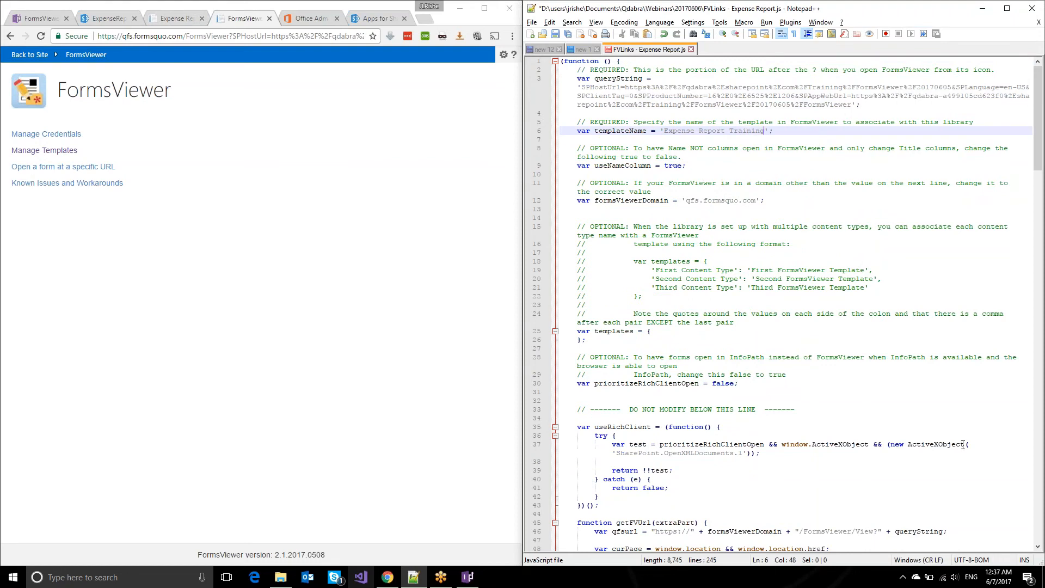
pyautogui.click(695, 211)
pyautogui.hotkey('ctrl', 's')
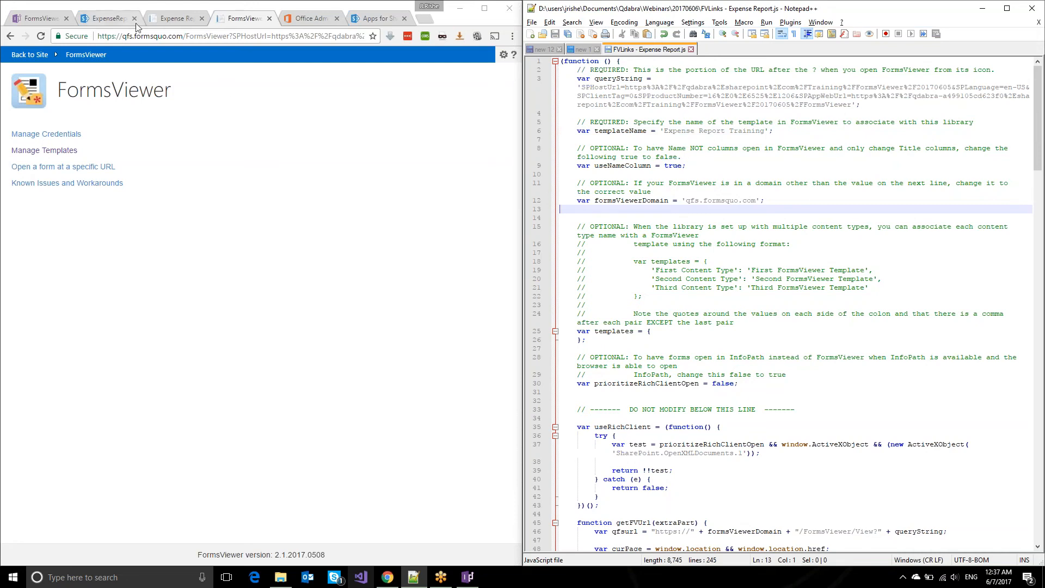
# Navigate the ExpenseReport browser tab back to the SharePoint Site contents page.
pyautogui.click(109, 18)
pyautogui.click(10, 37)
pyautogui.click(11, 36)
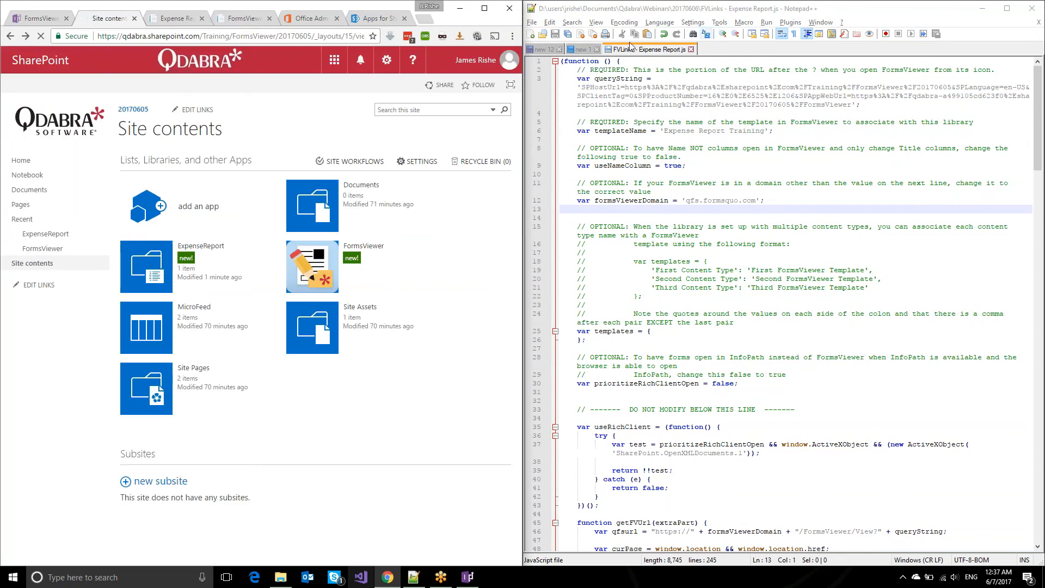
# Upload FVLinks - Expense Report.js from the file folder into the Site Assets library.
pyautogui.click(320, 340)
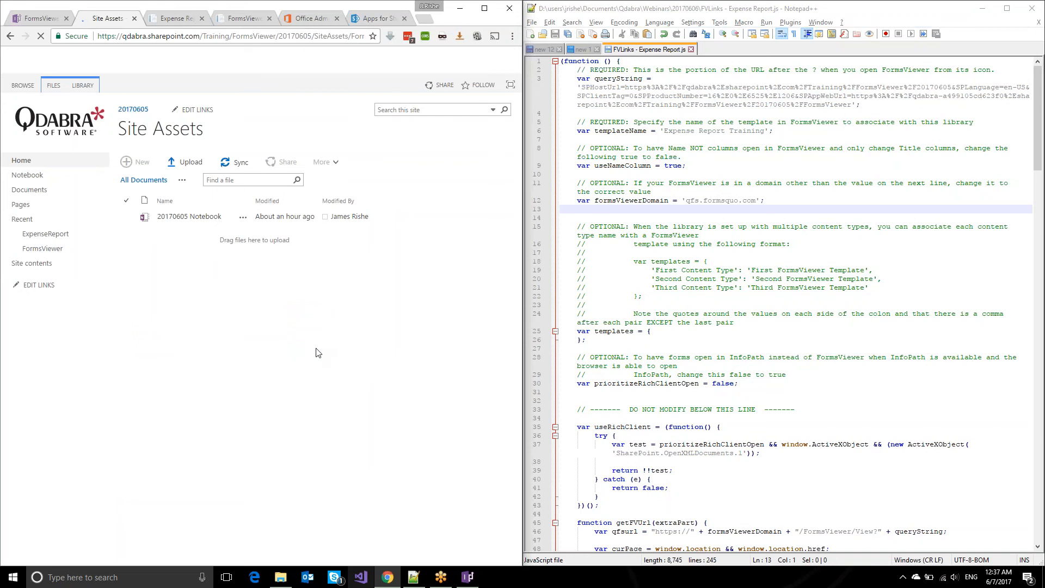
pyautogui.click(281, 578)
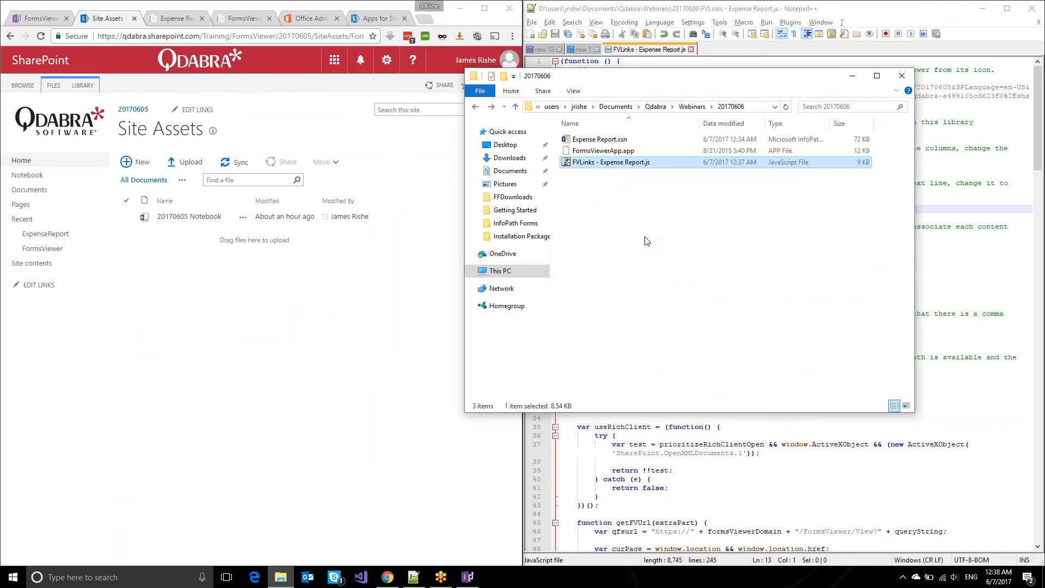
pyautogui.click(645, 237)
pyautogui.click(613, 165)
pyautogui.moveTo(579, 168); pyautogui.dragTo(236, 220)
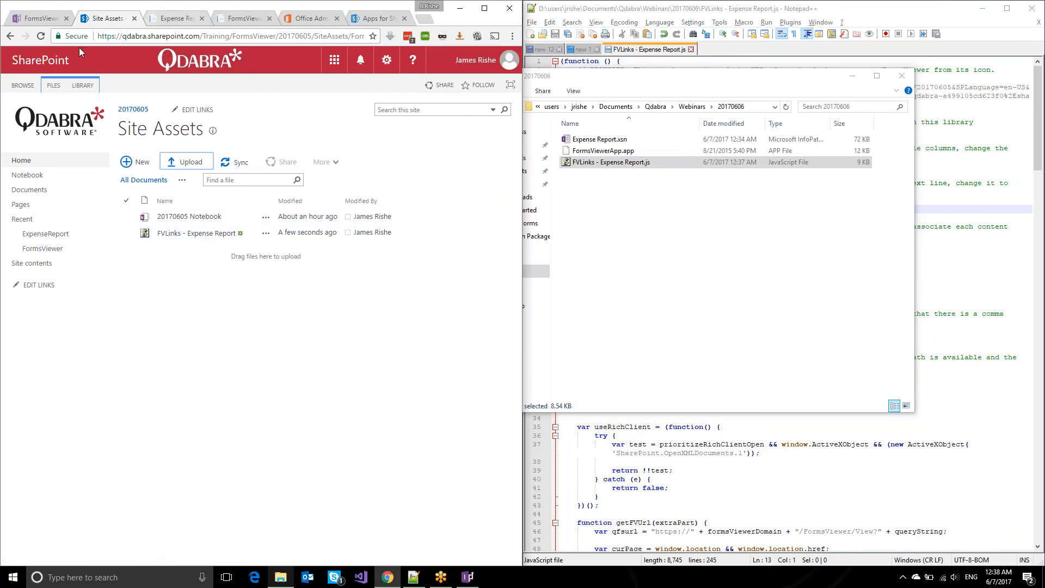
# Go back to Site contents through the browser history and open the ExpenseReport library.
pyautogui.rightClick(8, 38)
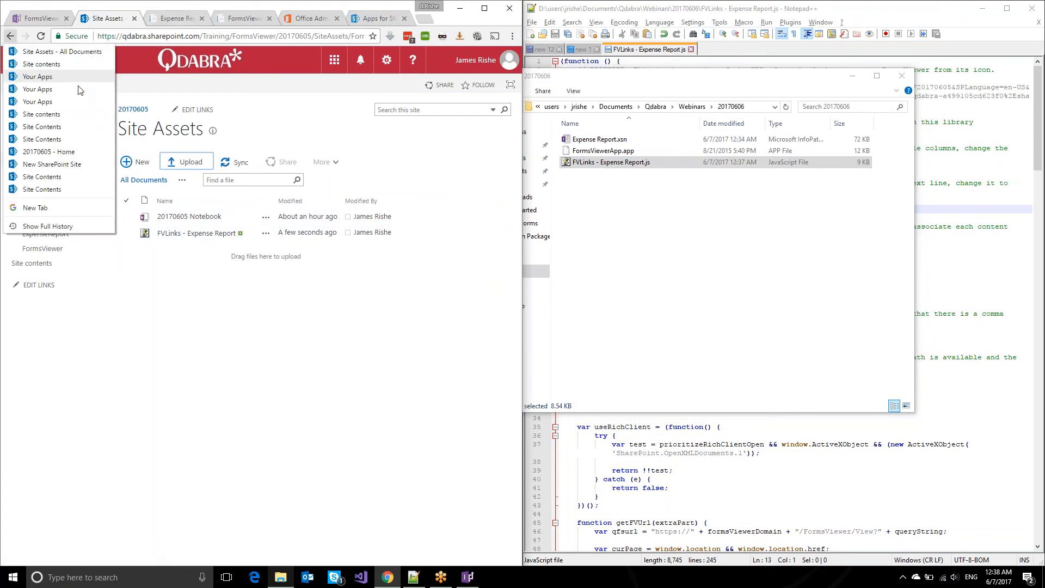
pyautogui.click(92, 113)
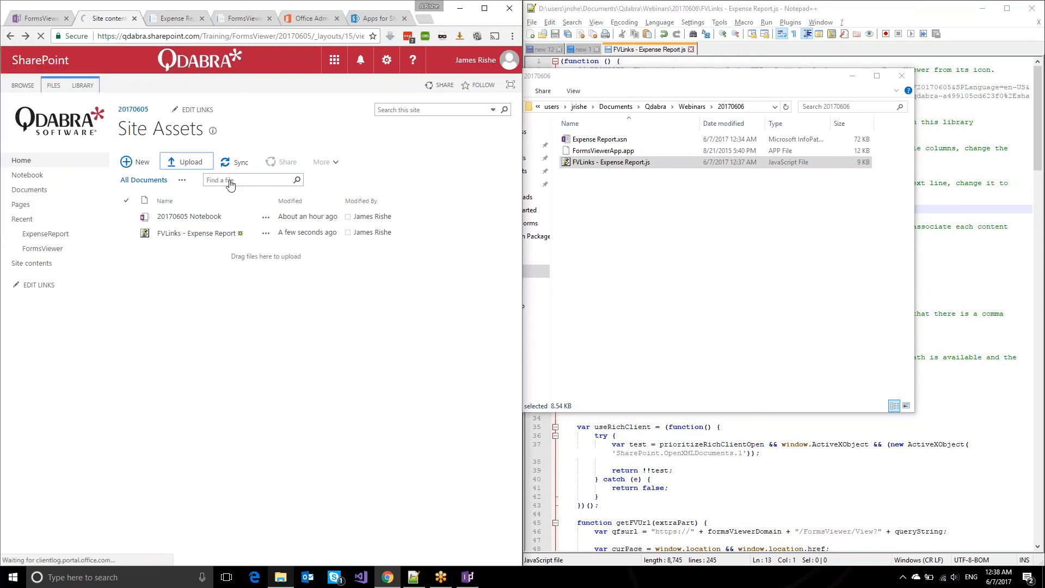
pyautogui.click(221, 264)
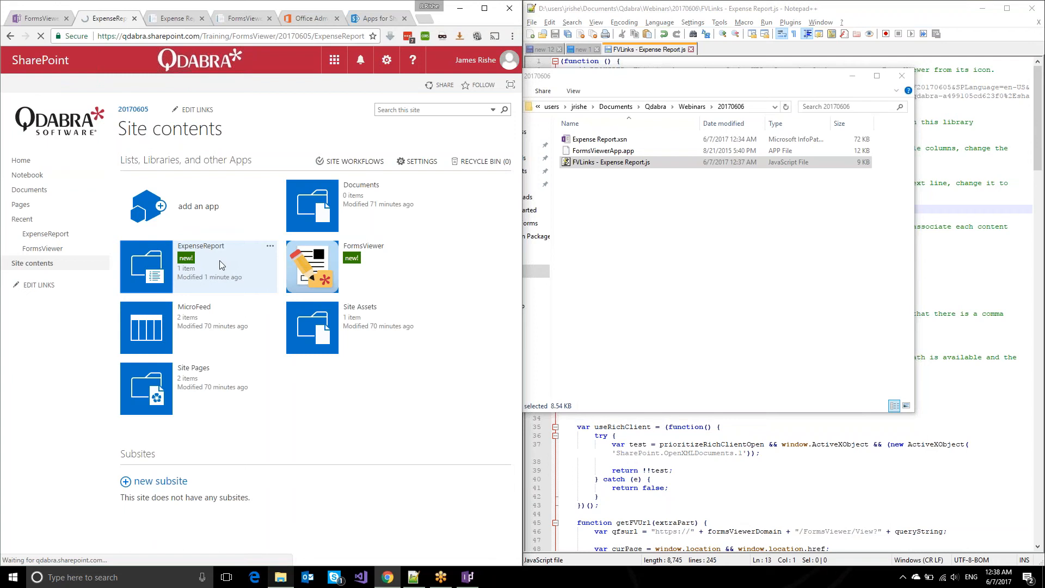
# Put the ExpenseReport library page in edit mode and open the web part's settings.
pyautogui.click(386, 60)
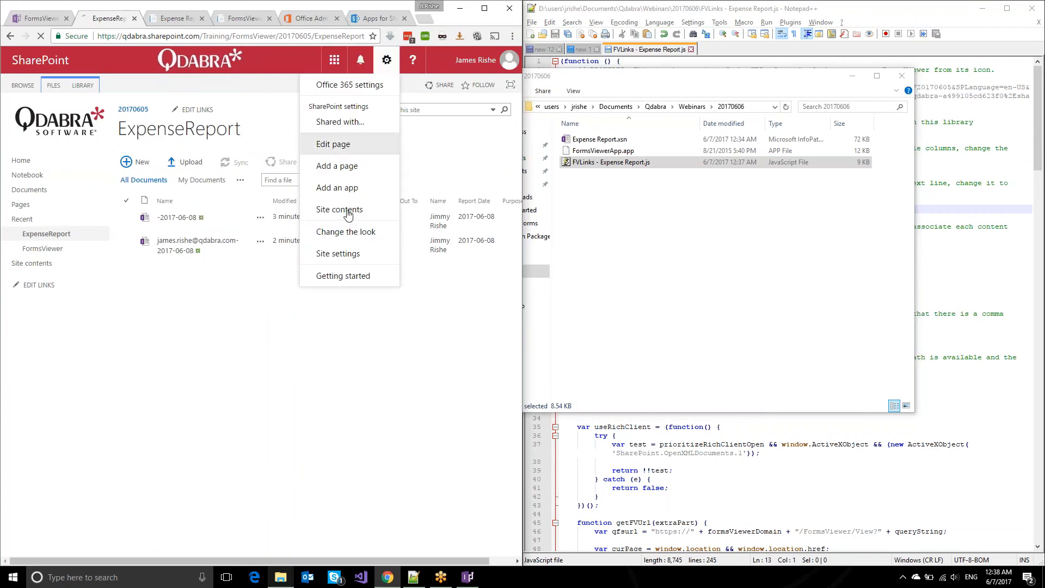
pyautogui.click(348, 148)
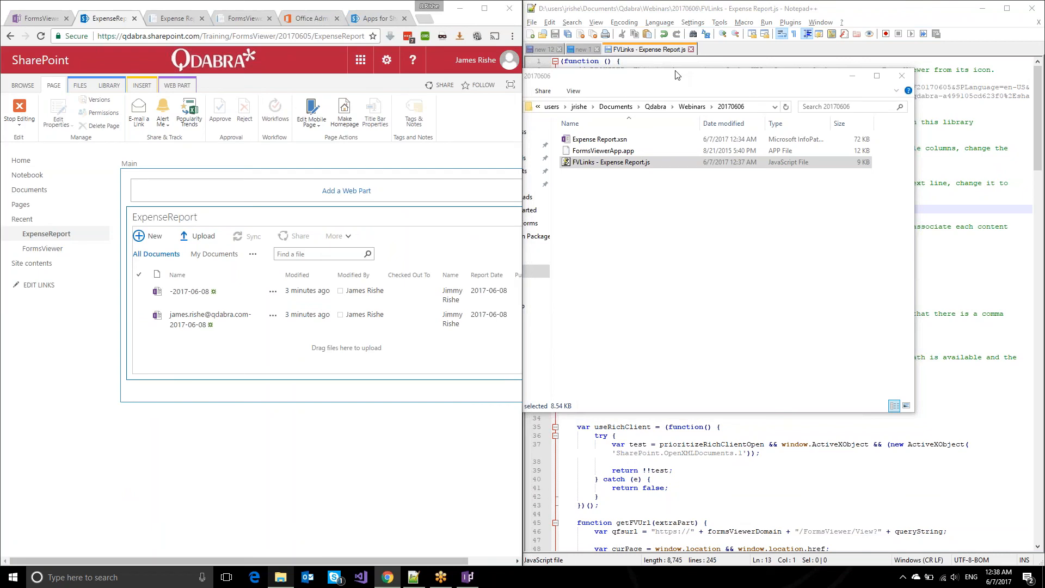
pyautogui.click(482, 12)
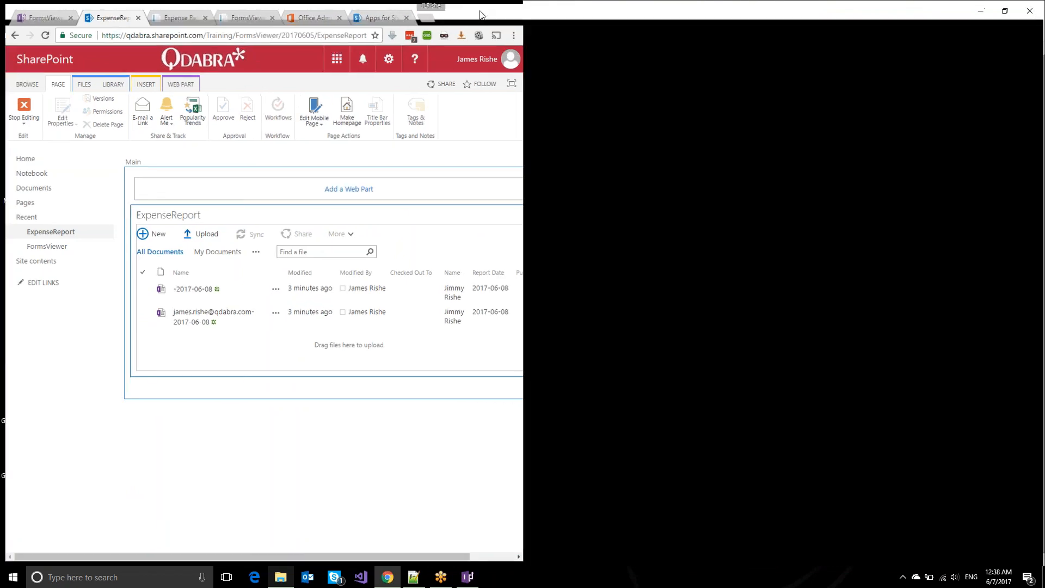
pyautogui.click(1006, 205)
pyautogui.click(970, 274)
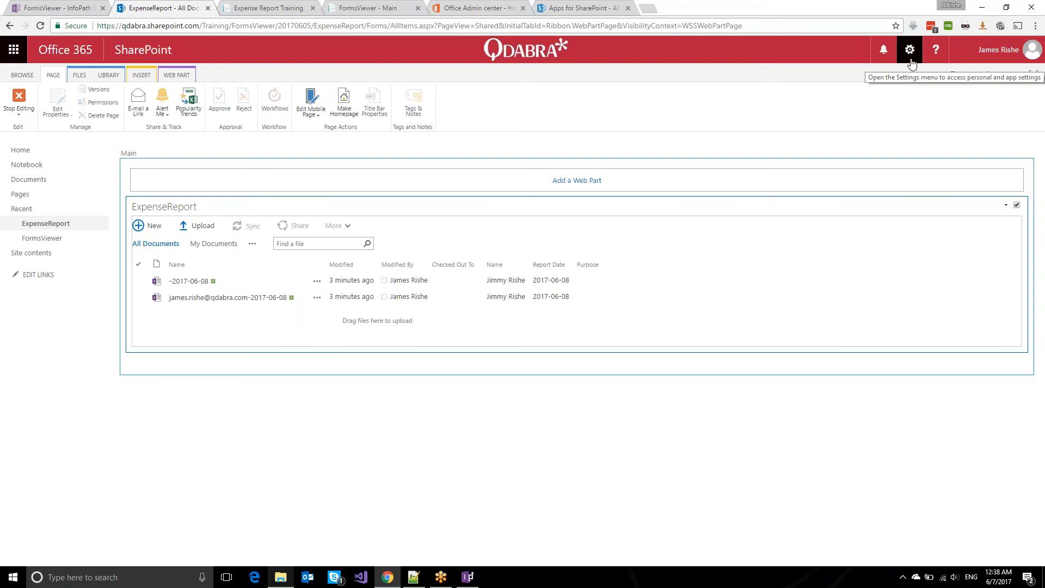
pyautogui.click(1006, 206)
pyautogui.click(967, 274)
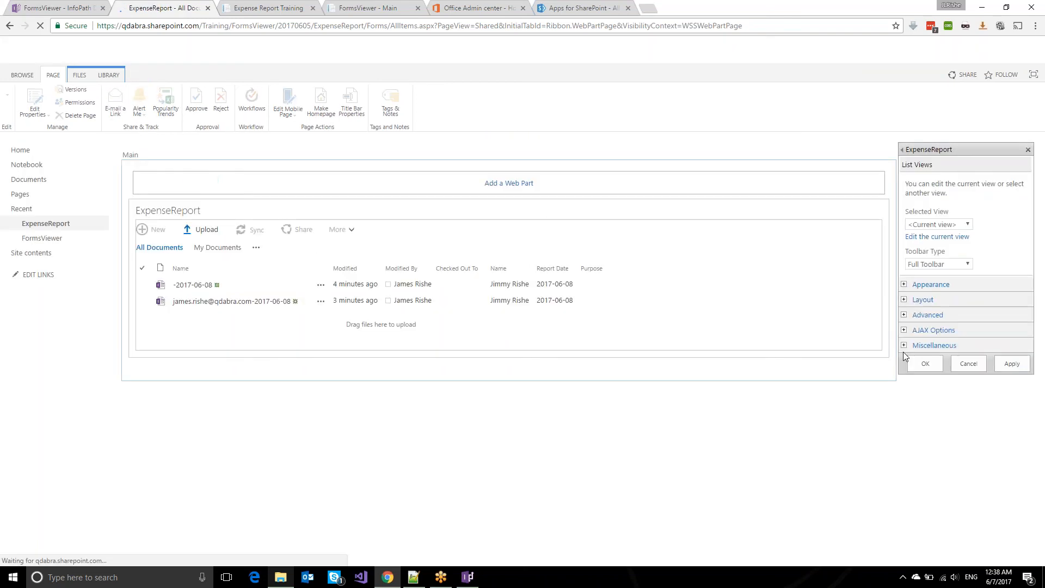
# Set the web part's JS Link to ~site/SiteAssets/FVLinks - Expense Report.js and apply it.
pyautogui.click(947, 348)
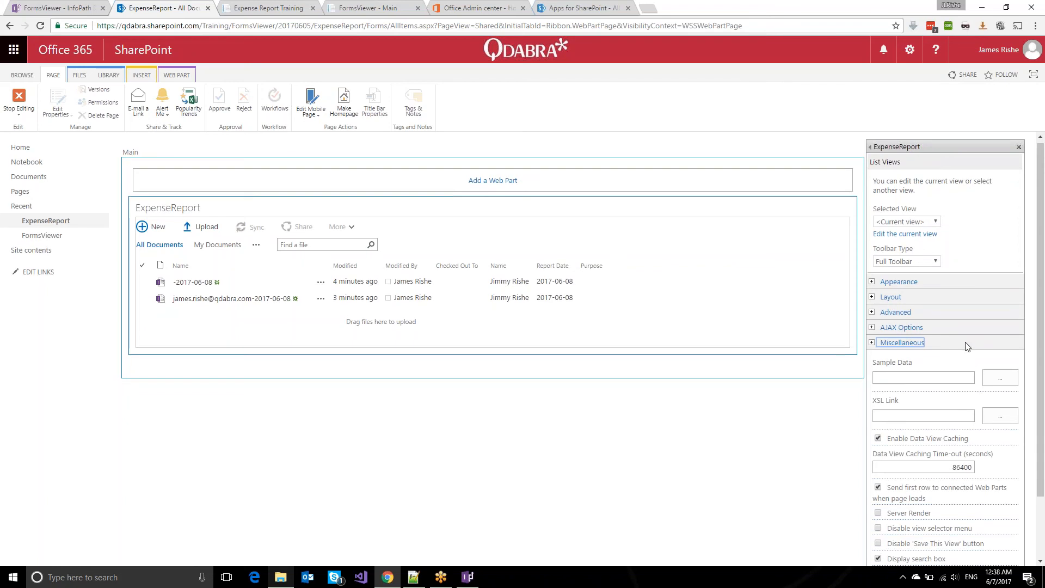
pyautogui.scroll(-3, 947, 381)
pyautogui.click(922, 512)
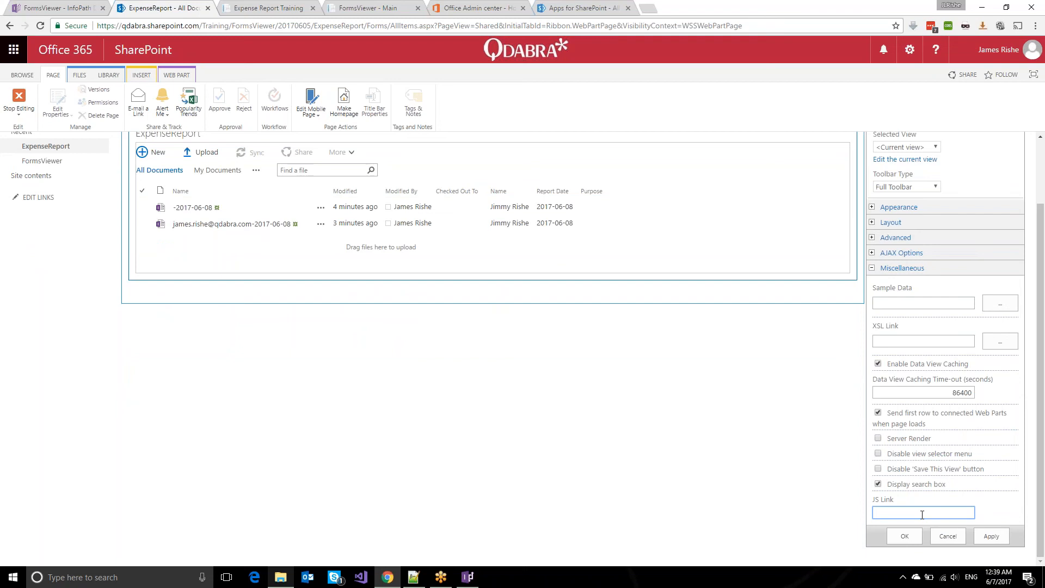
pyautogui.write('~')
pyautogui.write('site/')
pyautogui.write('SiteAsset')
pyautogui.write('s/')
pyautogui.write('FVLinks ')
pyautogui.write('- Expense R')
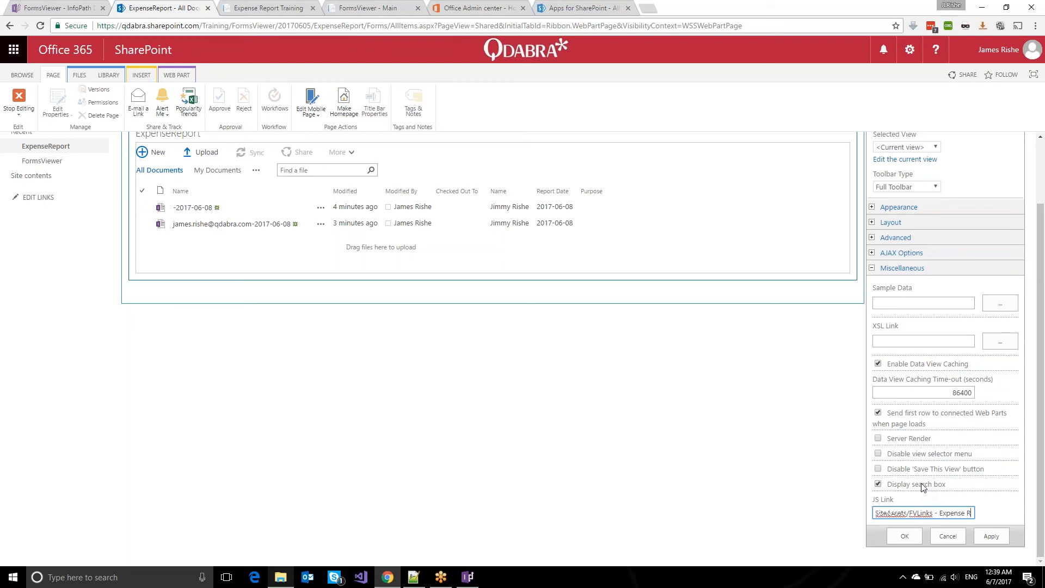
pyautogui.write('eport.js')
pyautogui.hotkey('alt', 'Tab')
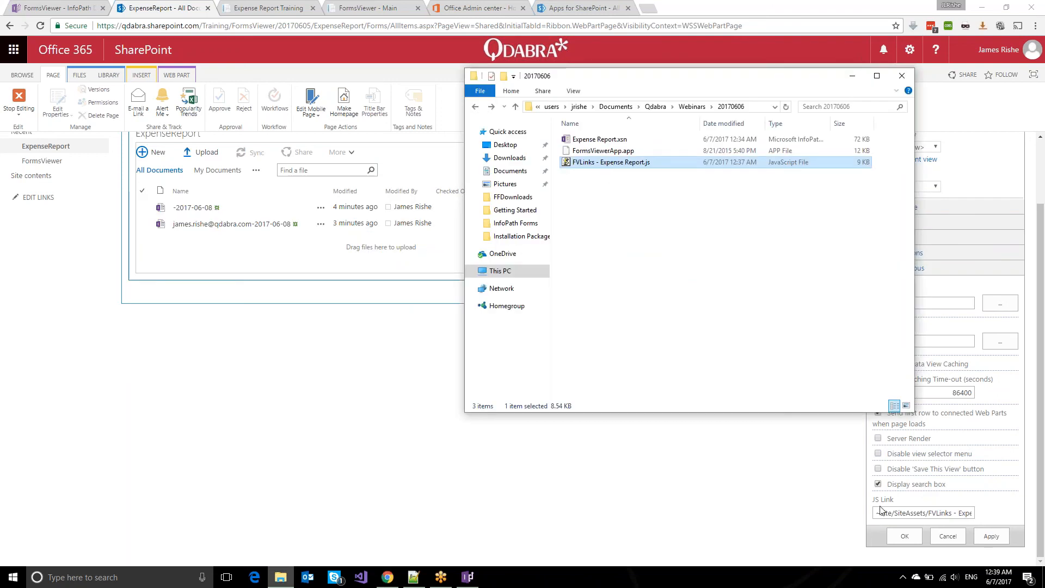
pyautogui.click(905, 536)
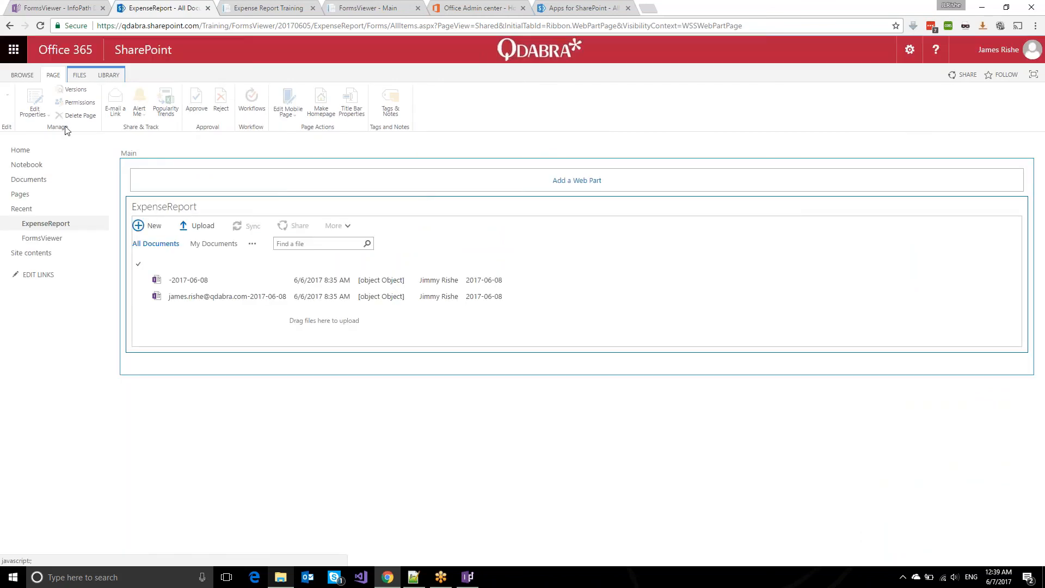
# Stop editing the library page and test an expense report item's FormsViewer link.
pyautogui.click(17, 101)
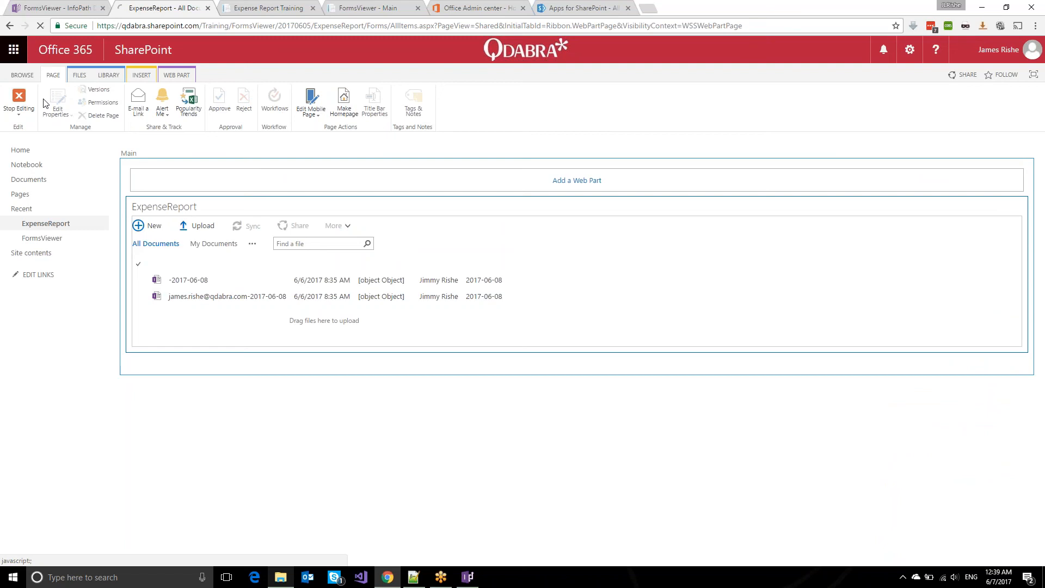
pyautogui.click(19, 99)
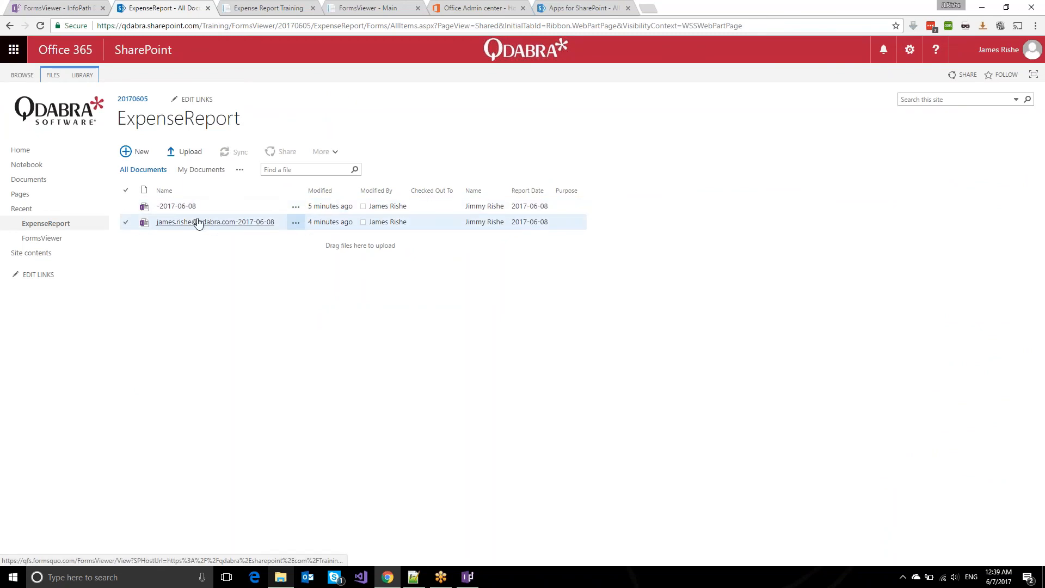
pyautogui.click(198, 223)
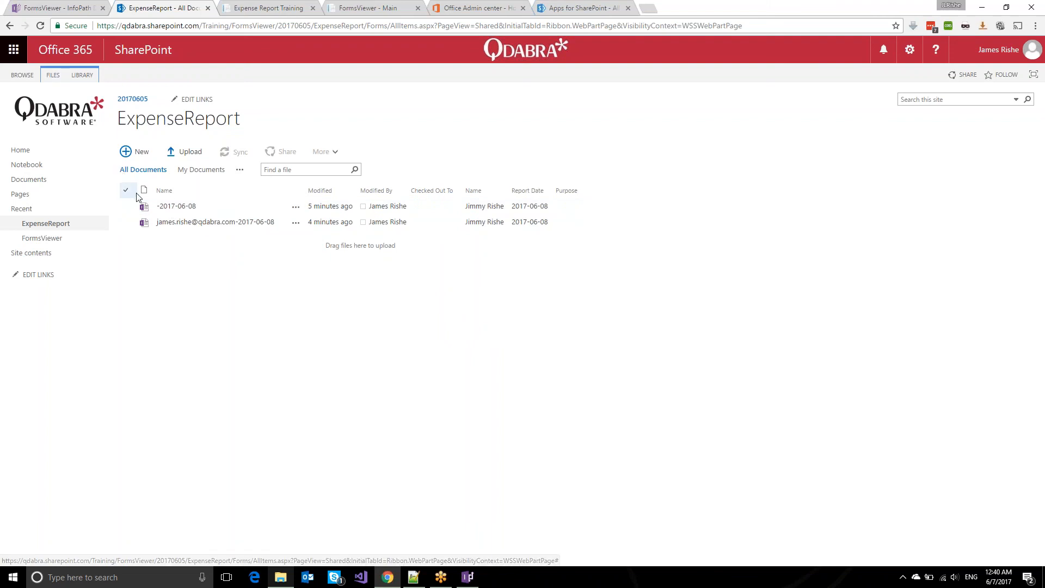
# Try a blank new form, close it, then open the saved expense report in FormsViewer.
pyautogui.click(128, 156)
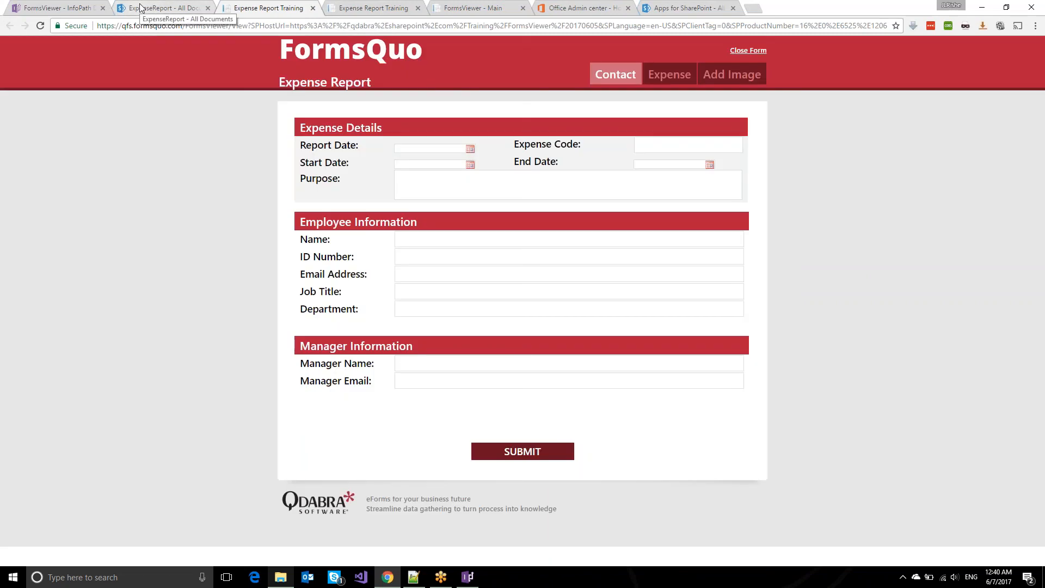
pyautogui.click(312, 8)
pyautogui.click(182, 226)
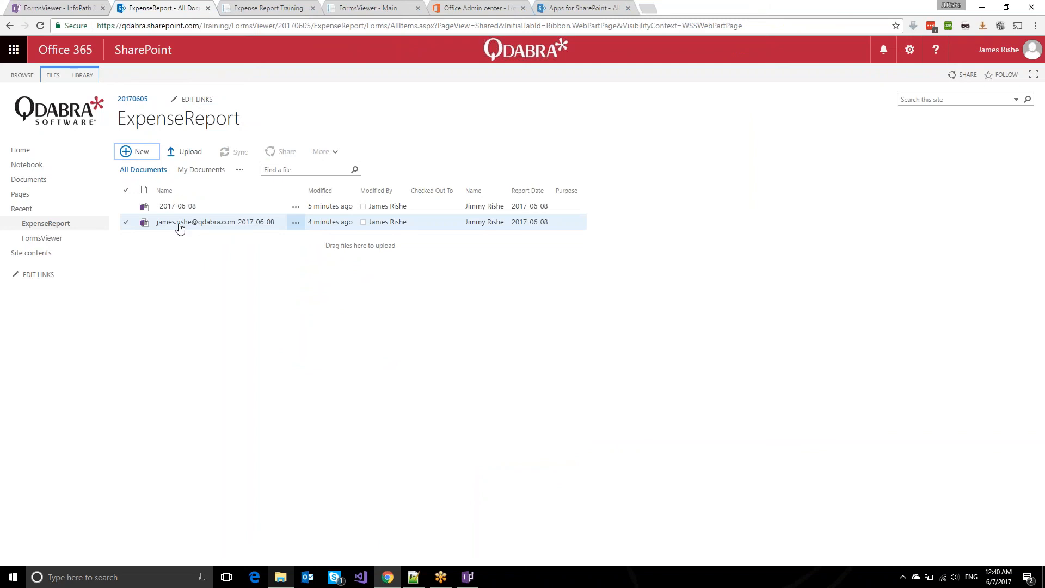
pyautogui.click(180, 223)
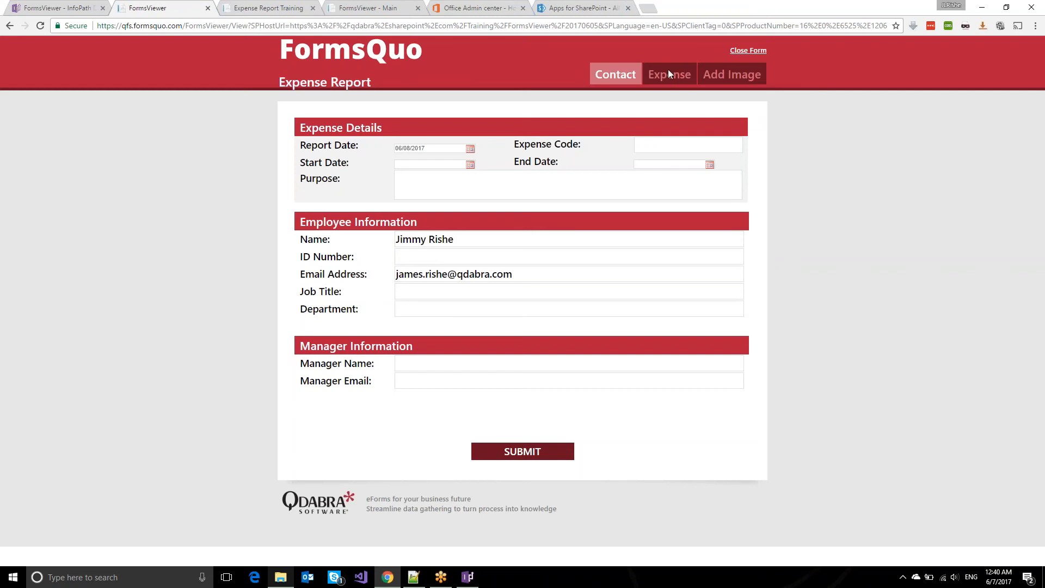
# Check the $23.00 Train expense on the Expense page, then show the Easy Upgrade Steps – Office 365 slide.
pyautogui.click(668, 69)
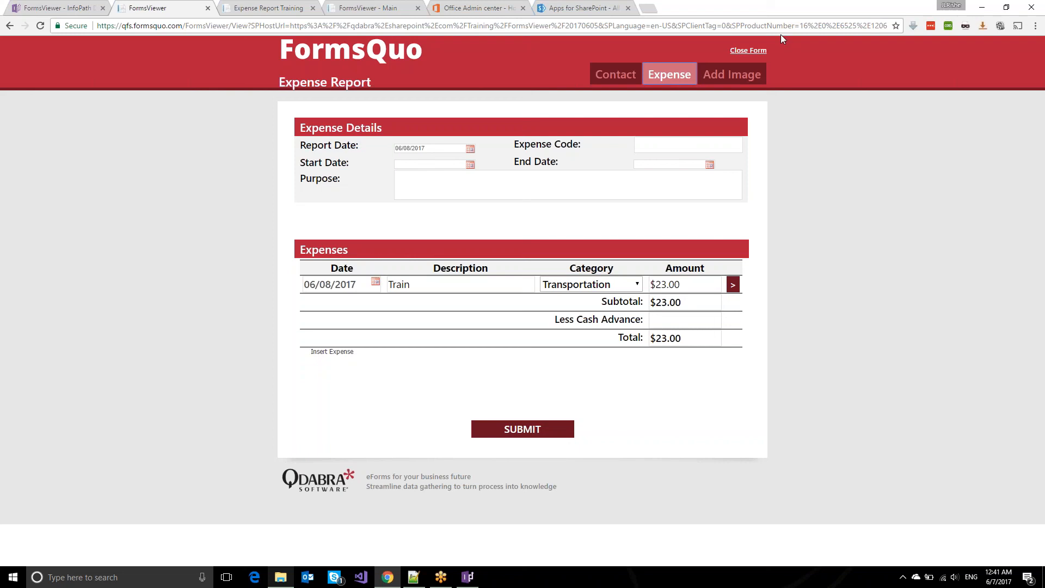
pyautogui.click(891, 13)
pyautogui.click(890, 13)
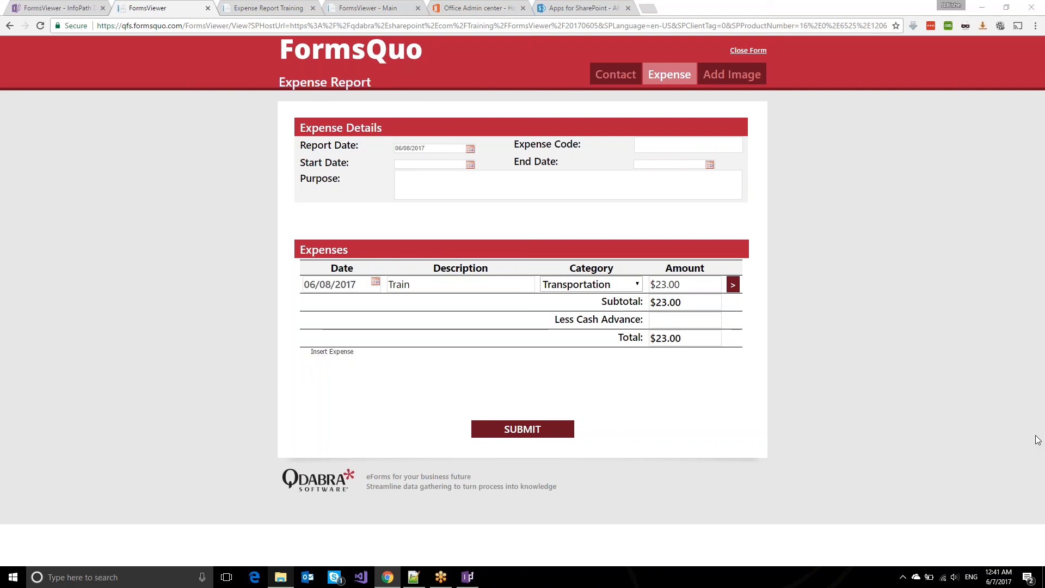
pyautogui.hotkey('alt', 'Tab')
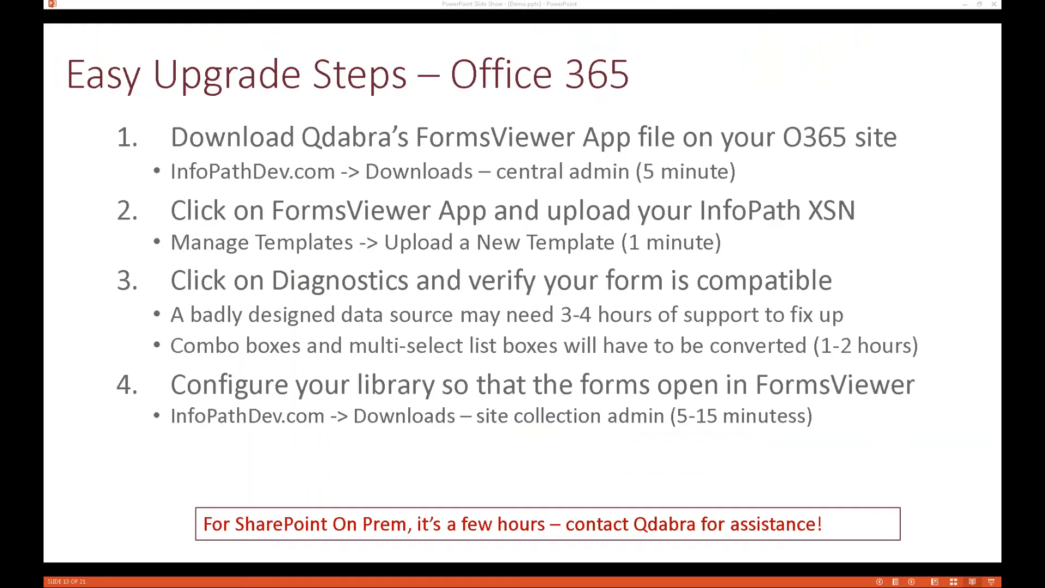